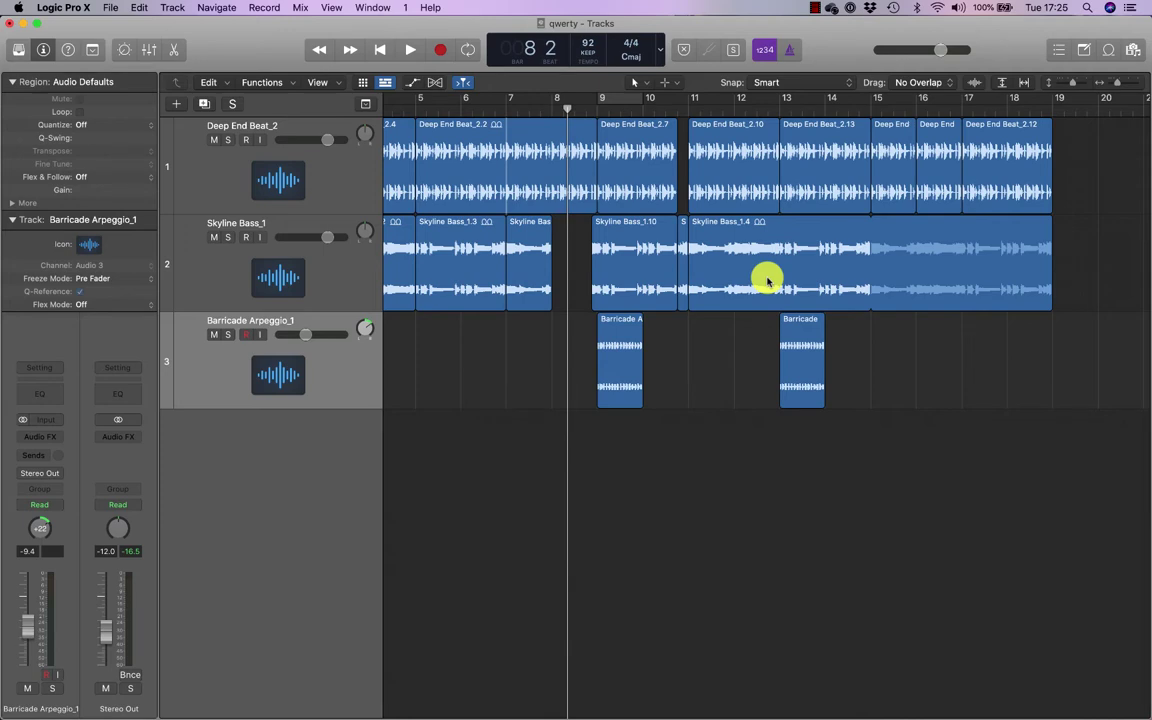
Open the Mixer, make it taller, and centre the Barricade Arpeggio pan.
{"action": "left_click", "coordinate": [736, 487]}
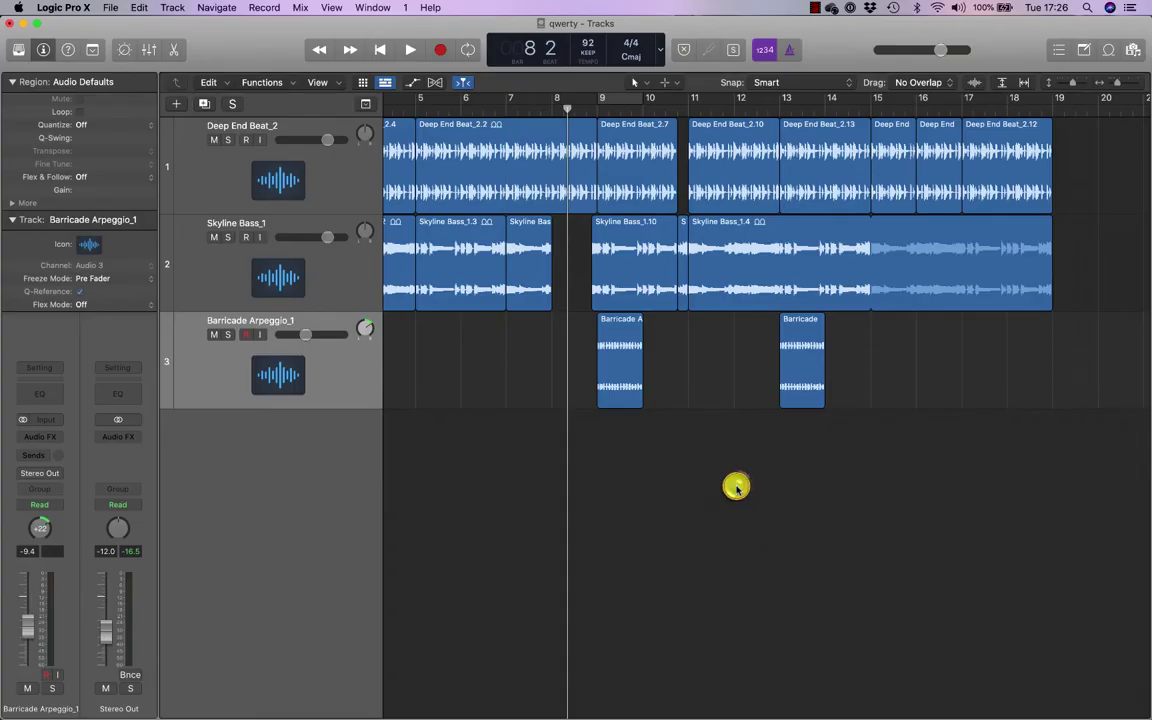
{"action": "left_click", "coordinate": [736, 487]}
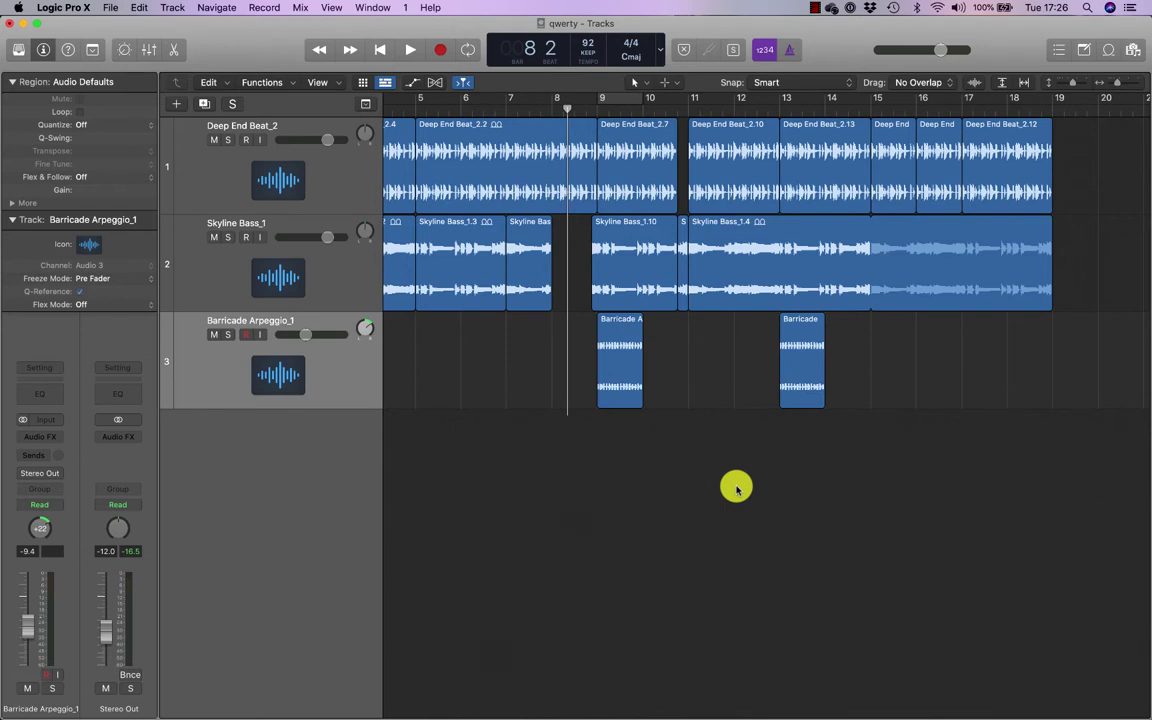
{"action": "key", "text": "x"}
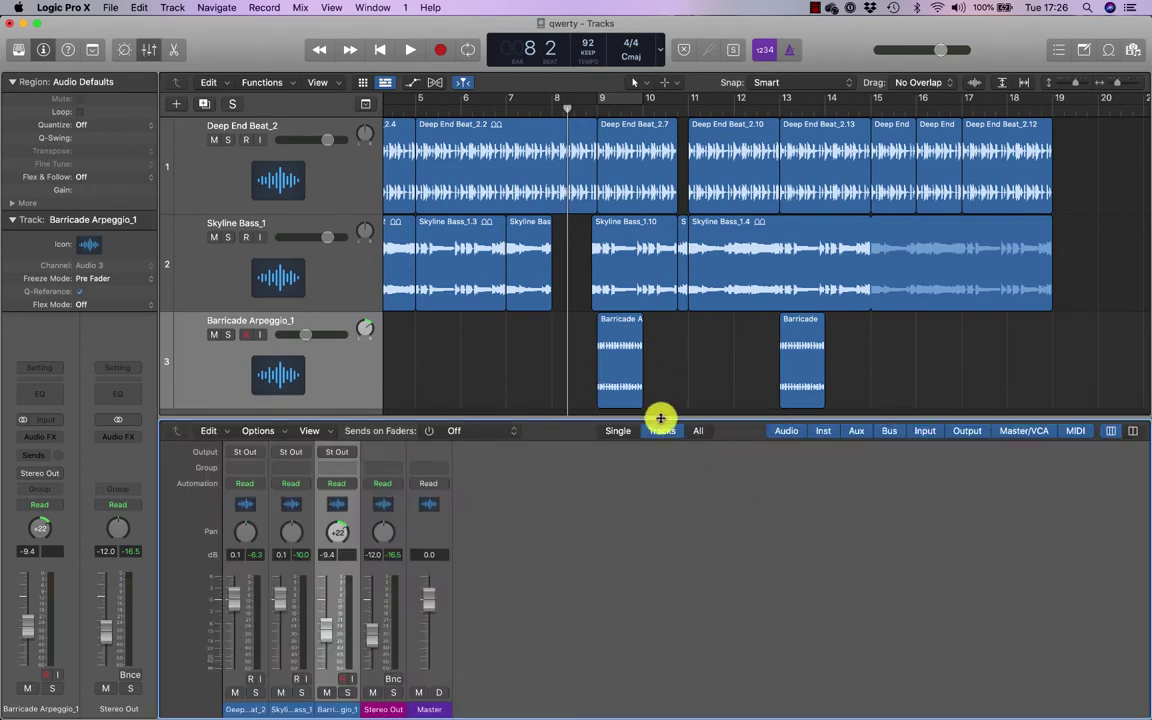
{"action": "left_click_drag", "start_coordinate": [660, 418], "coordinate": [661, 206]}
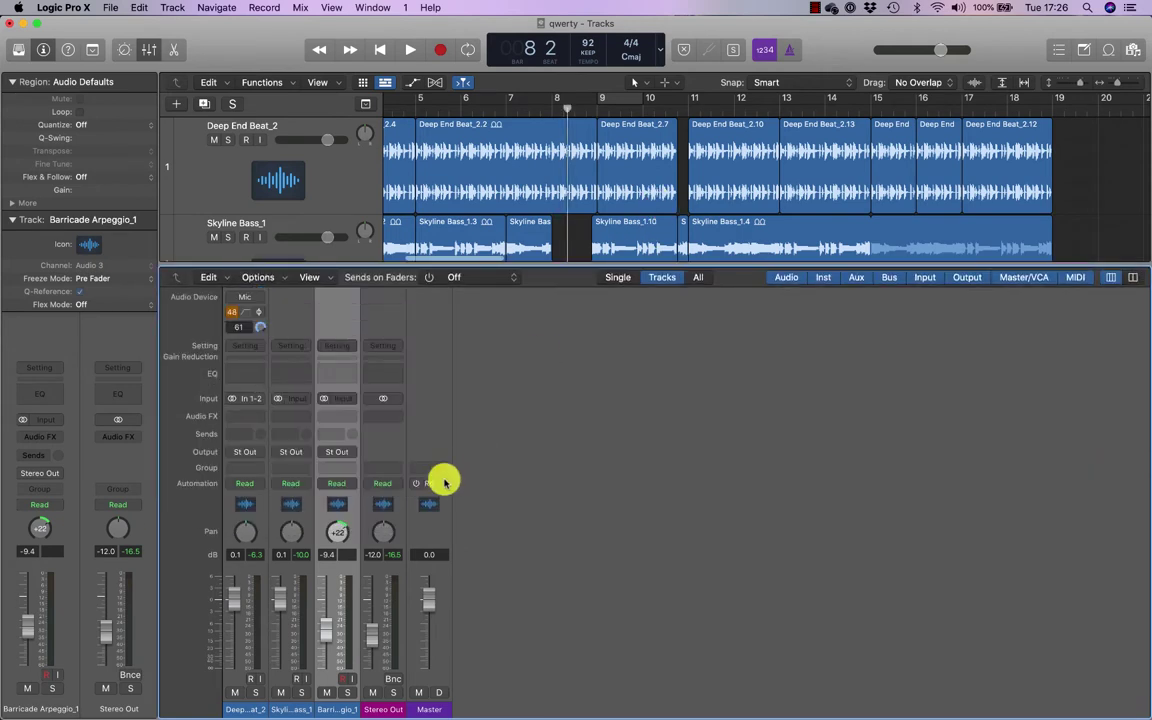
{"action": "left_click", "coordinate": [338, 535]}
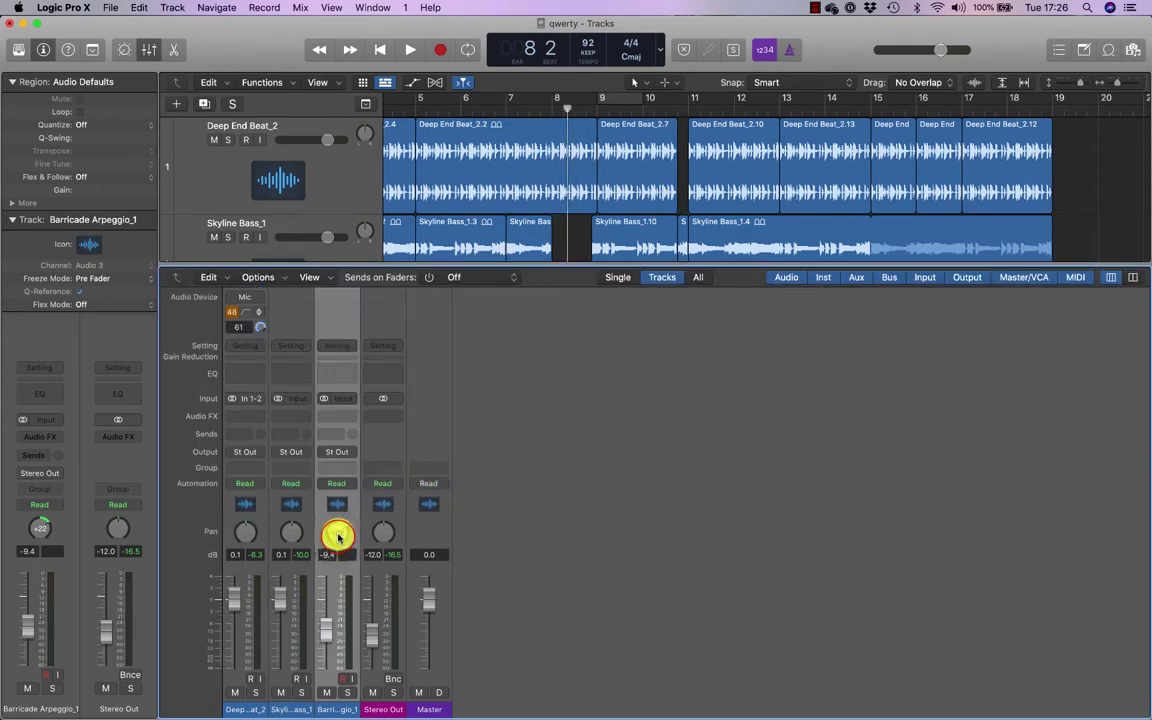
Rename the first two channels 'drum' and 'bass'.
{"action": "left_click", "coordinate": [240, 709]}
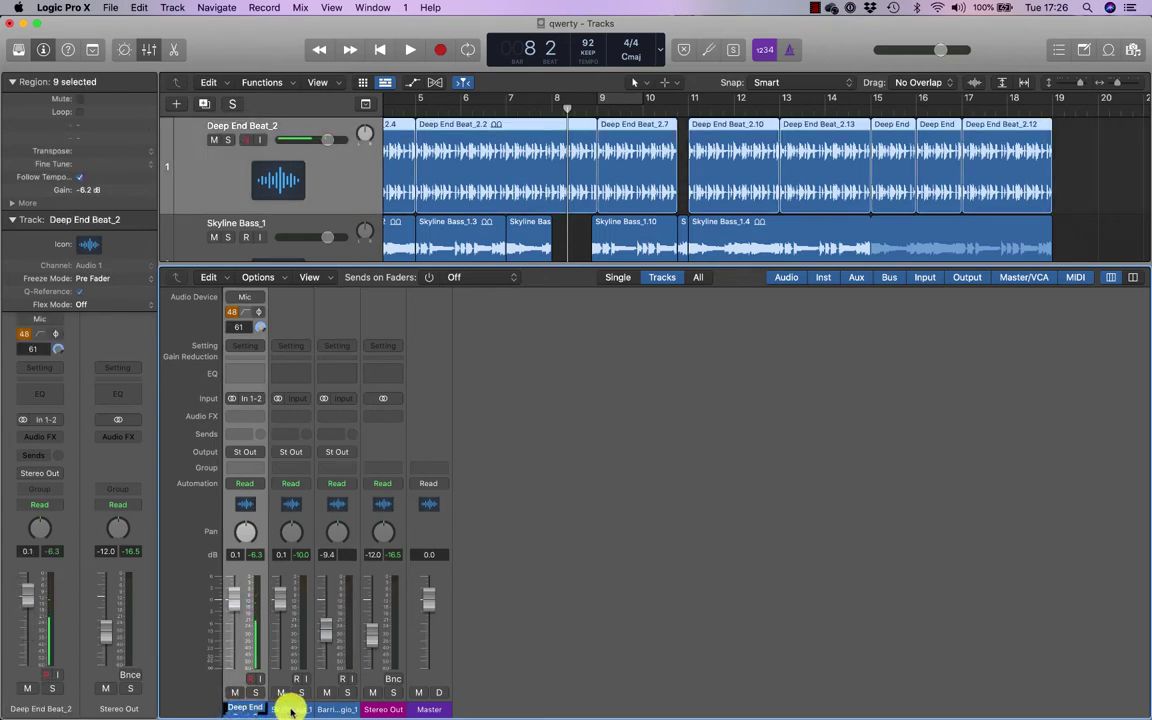
{"action": "type", "text": "drum"}
{"action": "double_click", "coordinate": [291, 709]}
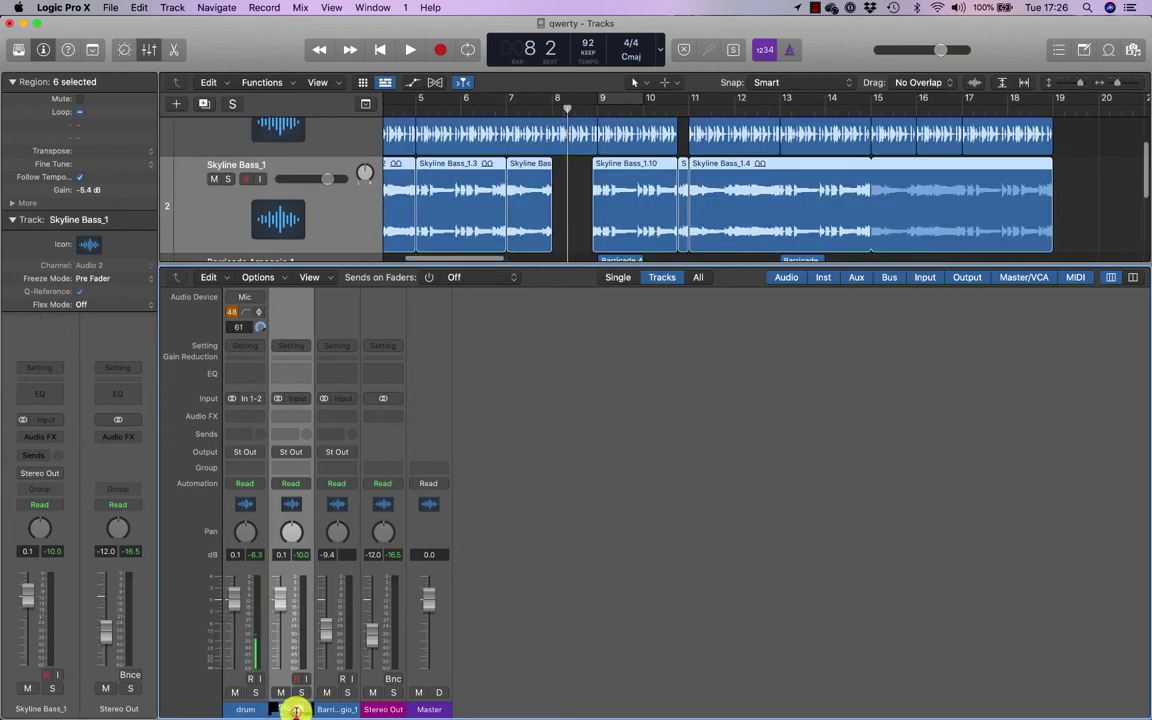
{"action": "type", "text": "bass"}
{"action": "key", "text": "Return"}
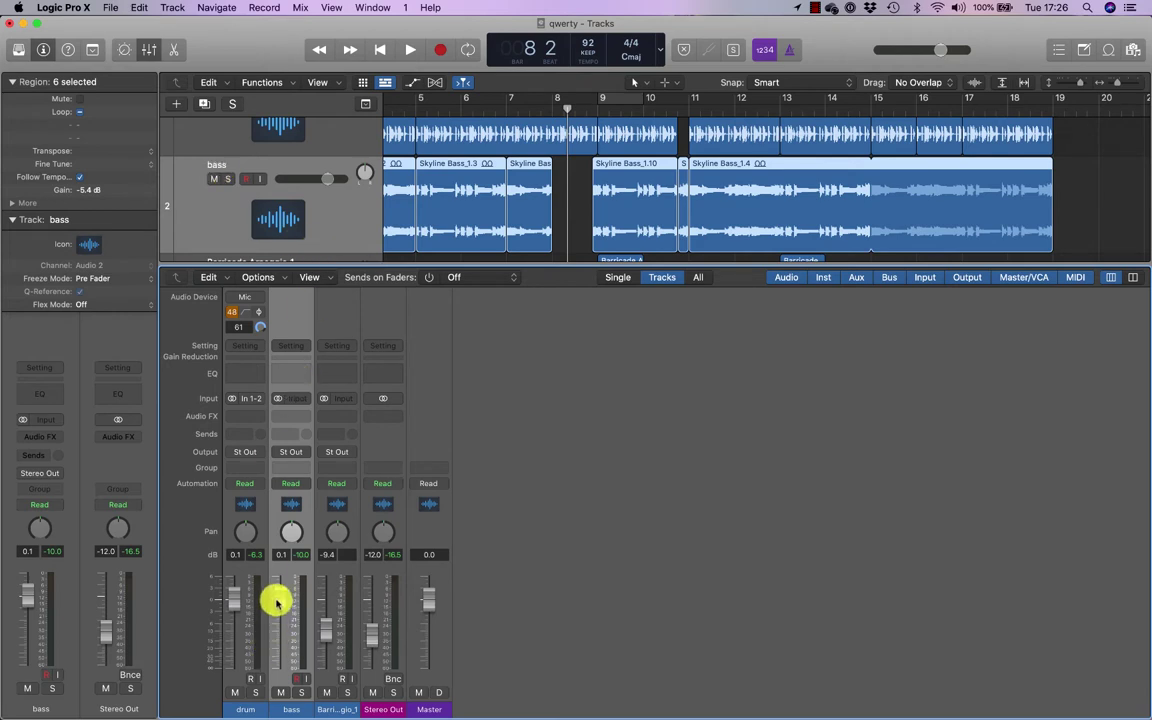
Set the bass channel to 0.2 dB with a centred pan and a mono input.
{"action": "mouse_move", "coordinate": [276, 600]}
{"action": "left_mouse_down"}
{"action": "mouse_move", "coordinate": [270, 653]}
{"action": "mouse_move", "coordinate": [275, 599]}
{"action": "left_mouse_up"}
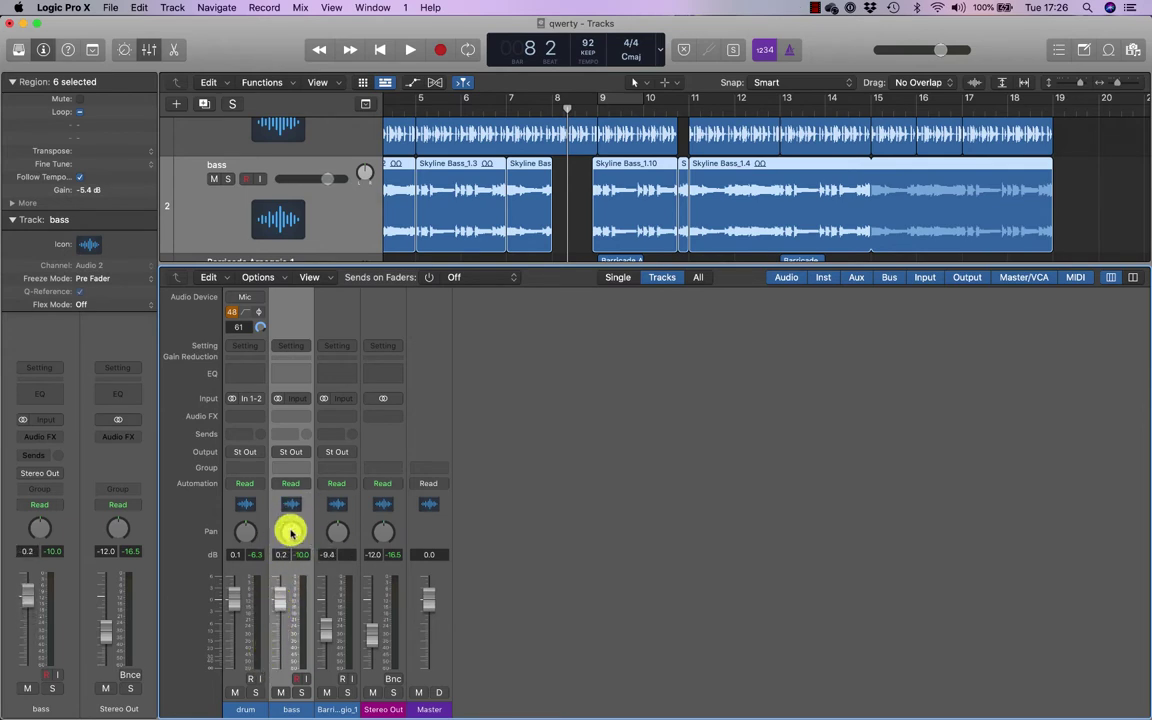
{"action": "left_click_drag", "start_coordinate": [289, 536], "coordinate": [286, 454]}
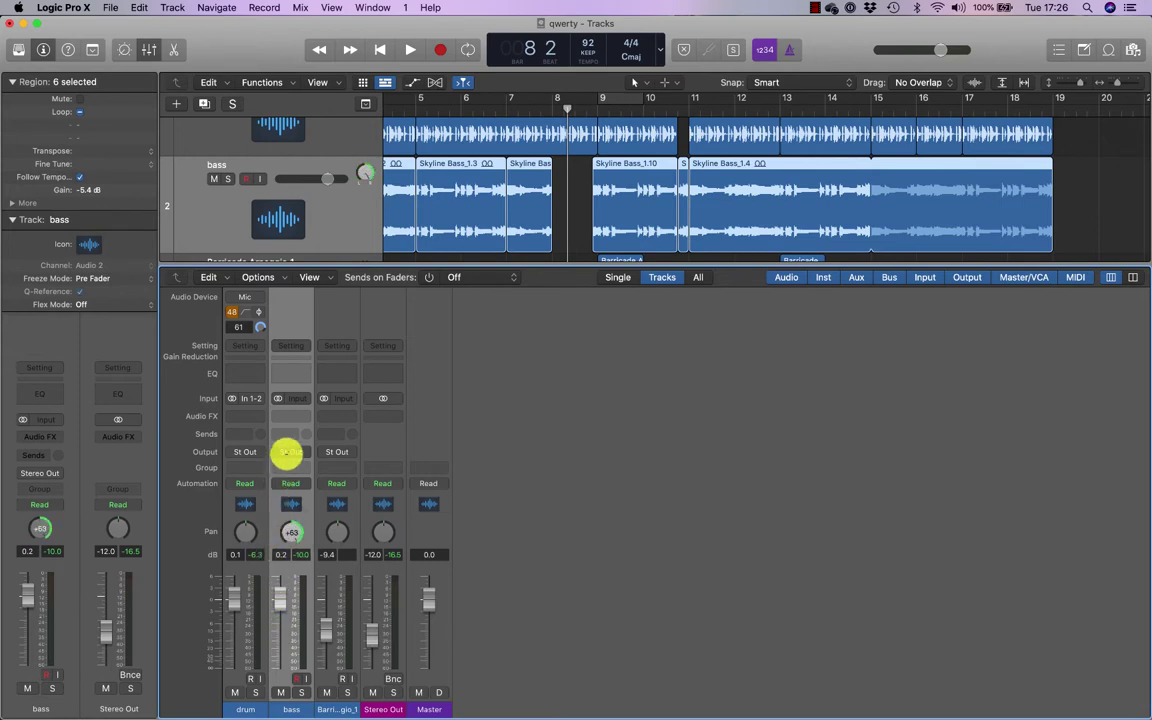
{"action": "left_click", "coordinate": [291, 540], "text": "alt"}
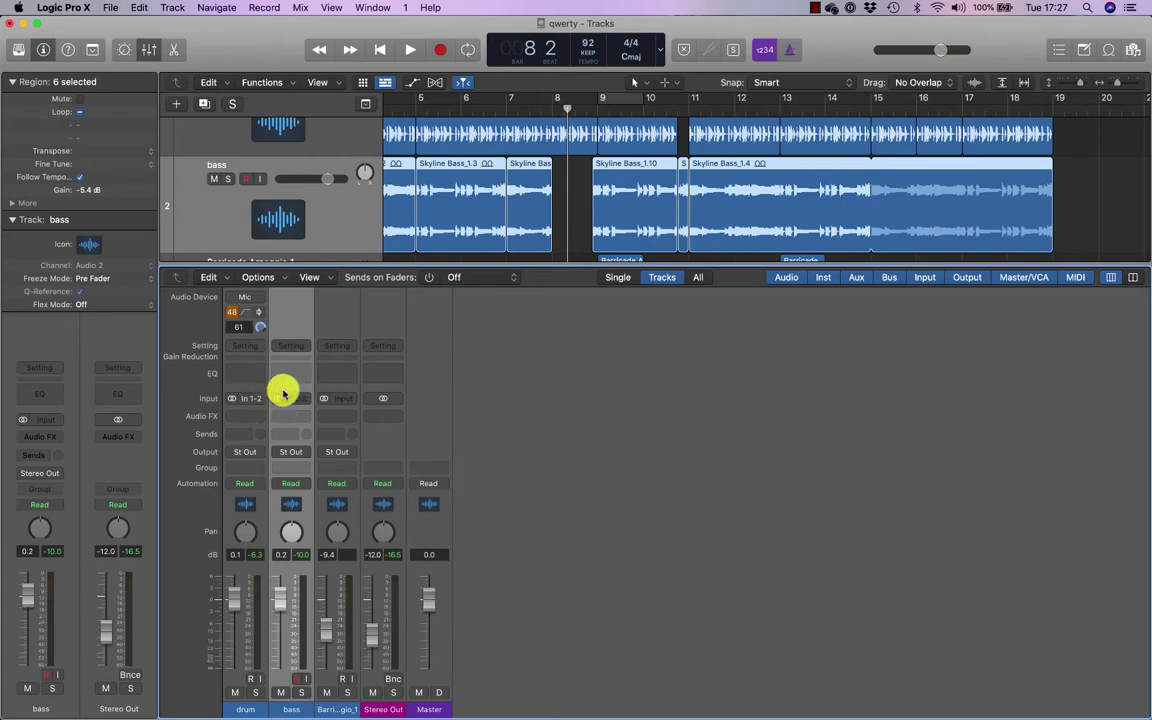
{"action": "left_click", "coordinate": [278, 398]}
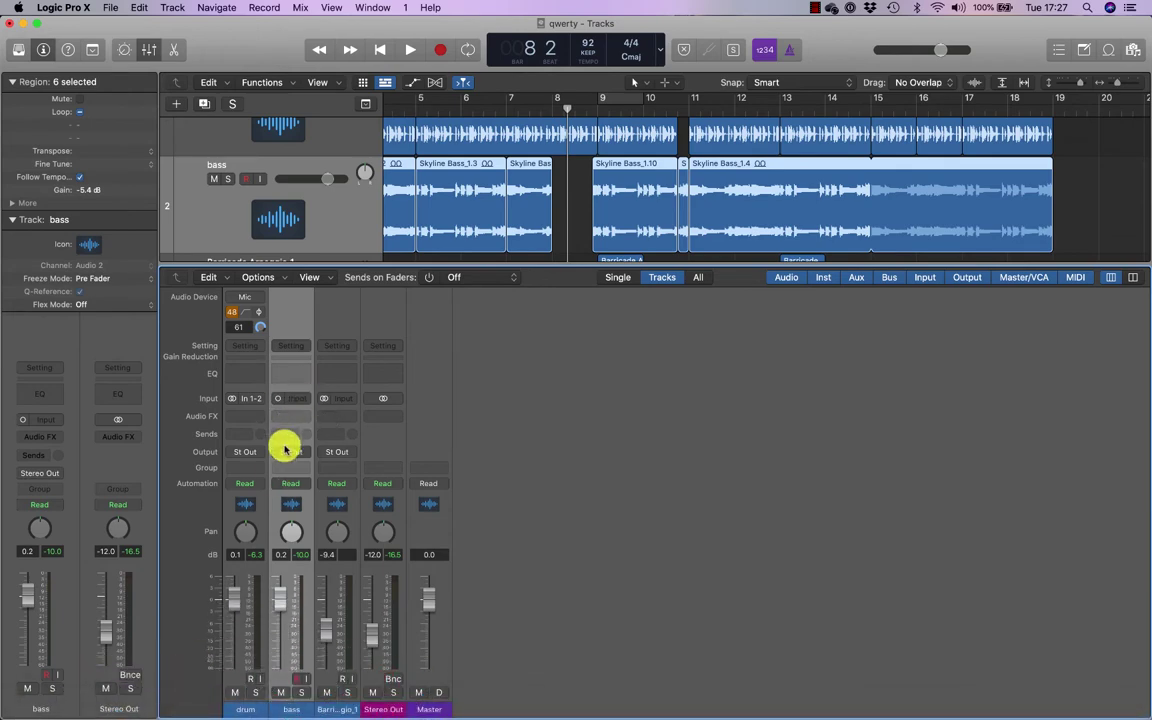
Click through the mixer channels from drum to Master, ending back on drum.
{"action": "left_click", "coordinate": [250, 505]}
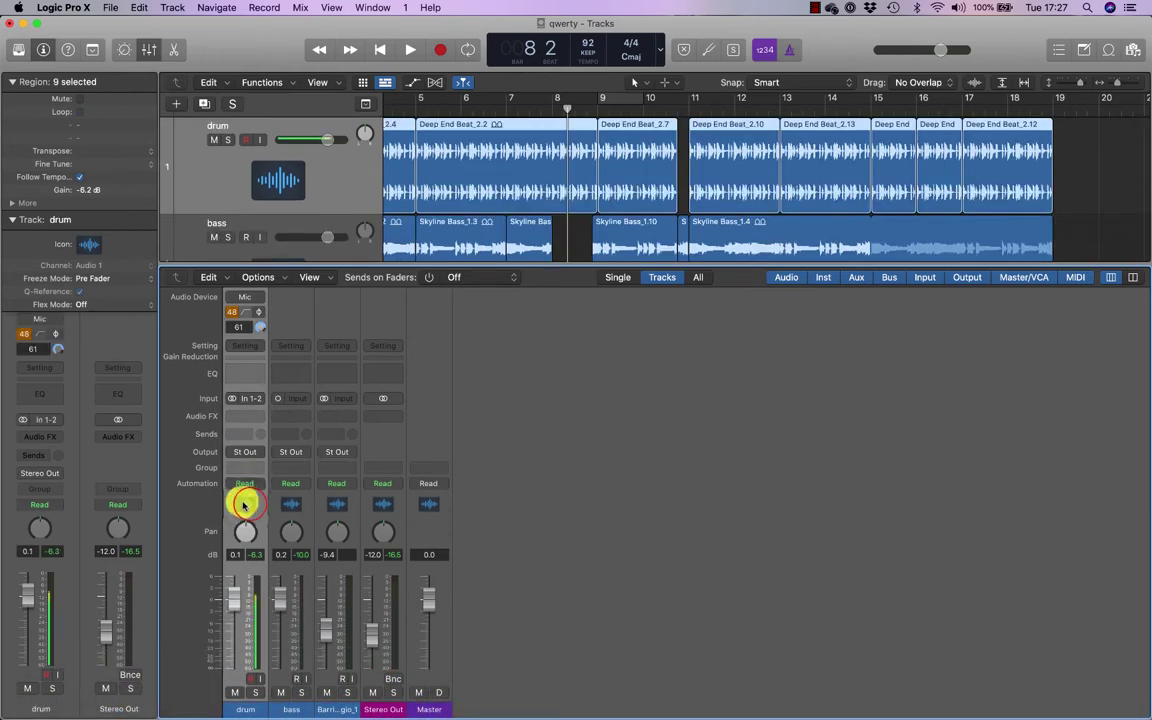
{"action": "left_click", "coordinate": [285, 504]}
{"action": "left_click", "coordinate": [337, 504]}
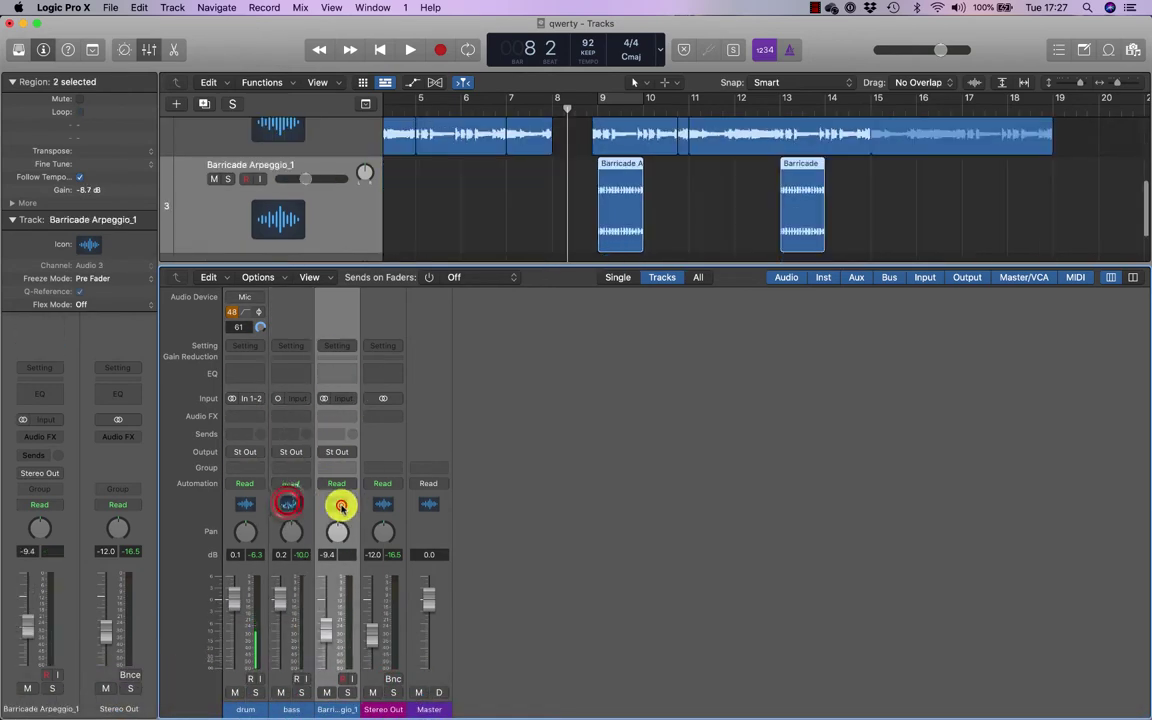
{"action": "left_click", "coordinate": [390, 505]}
{"action": "left_click", "coordinate": [429, 504]}
{"action": "left_click", "coordinate": [258, 506]}
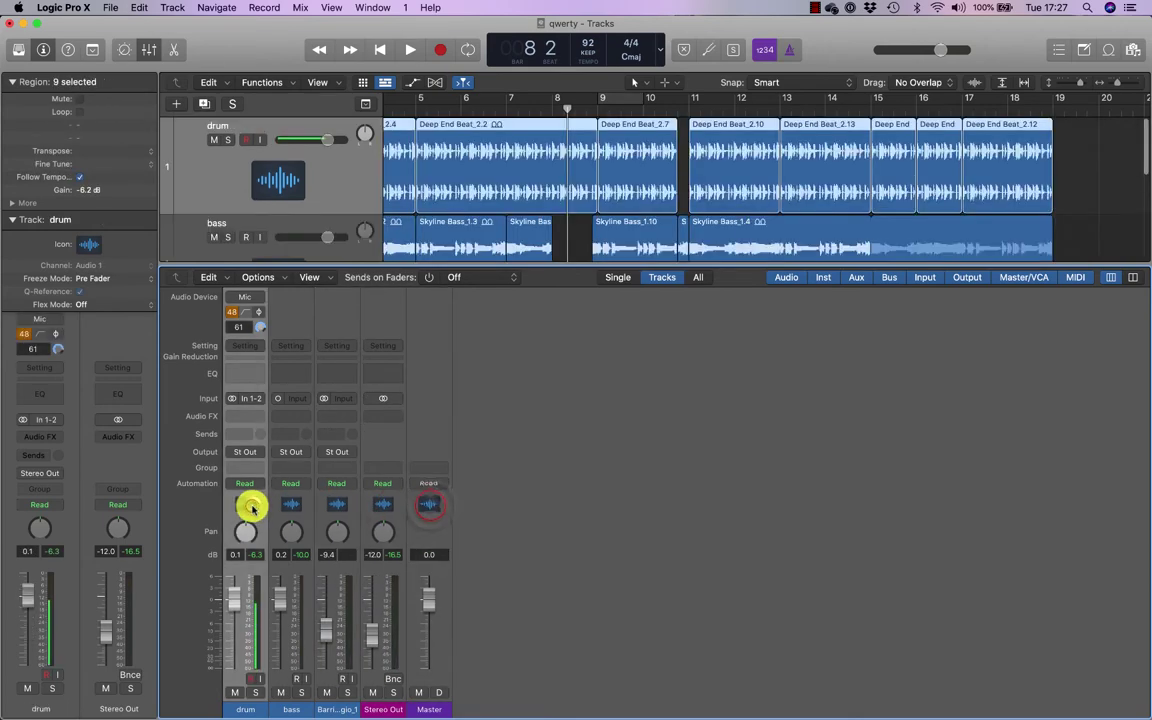
{"action": "right_click", "coordinate": [251, 507]}
{"action": "left_click", "coordinate": [240, 503]}
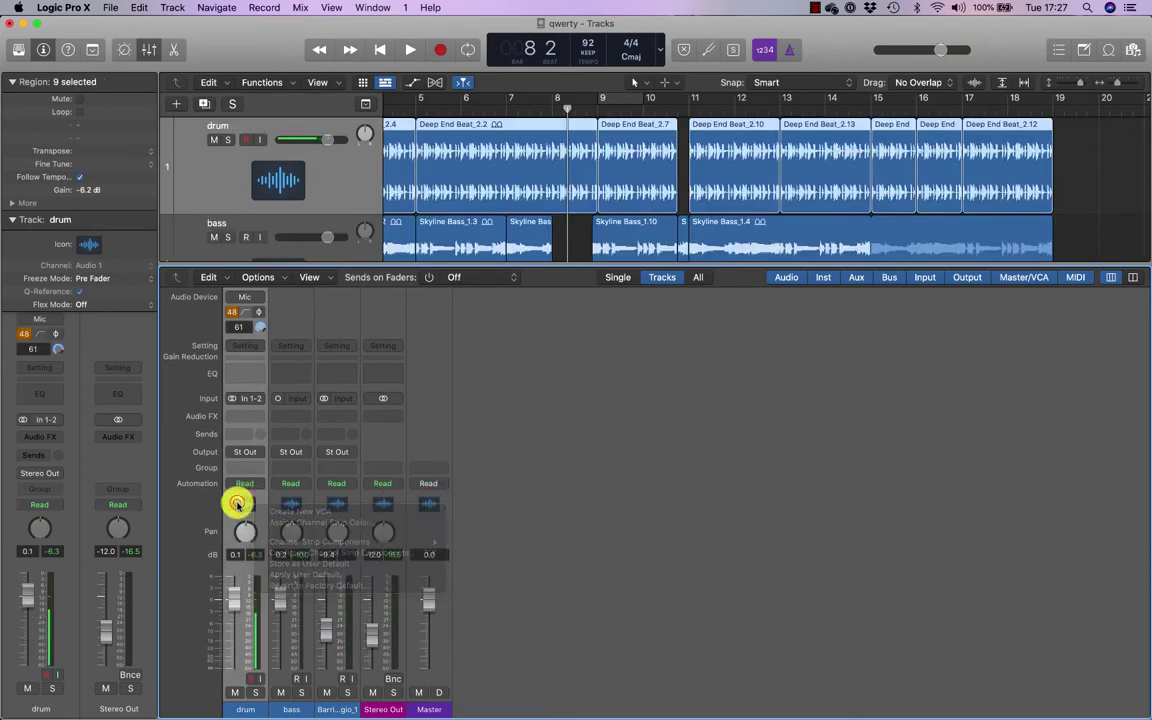
Choose the upright bass icon from the Bass category for the bass track.
{"action": "left_click", "coordinate": [280, 180]}
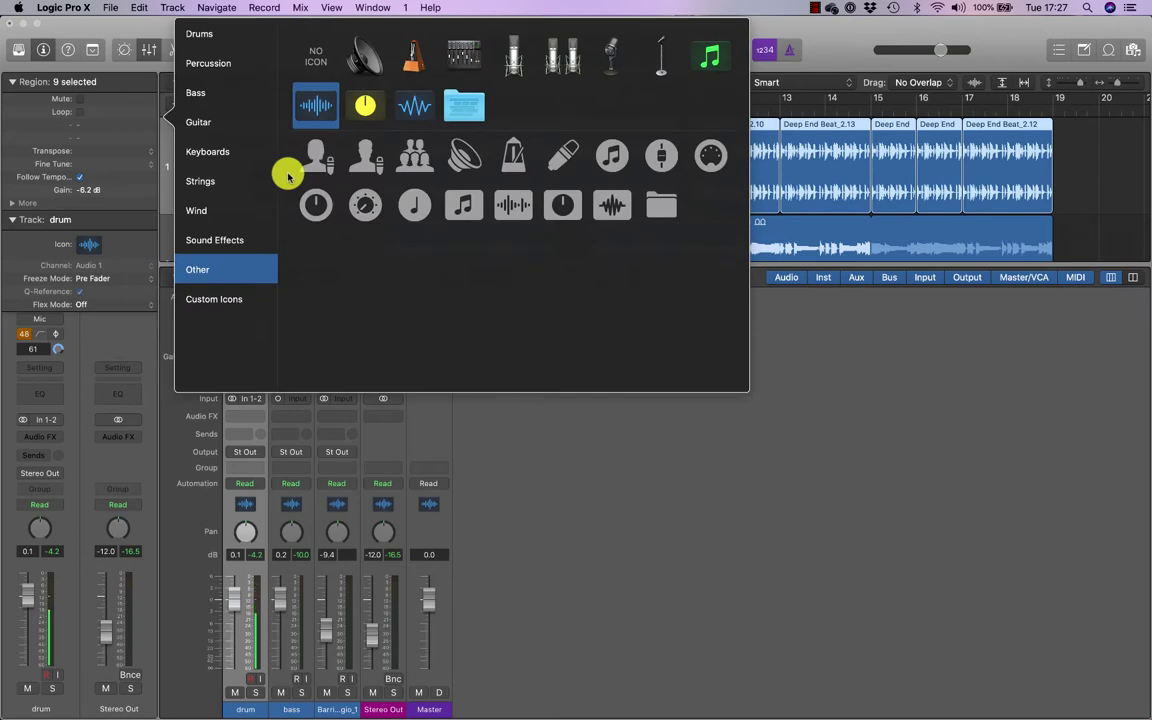
{"action": "left_click", "coordinate": [509, 460]}
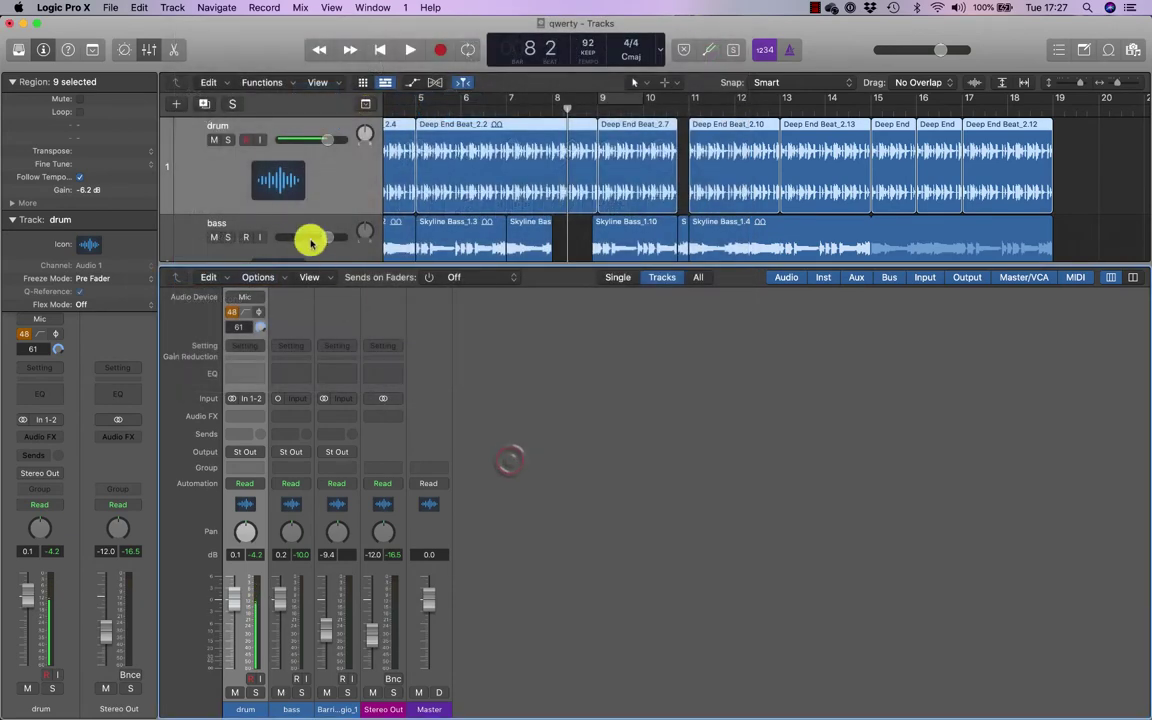
{"action": "left_click", "coordinate": [278, 180]}
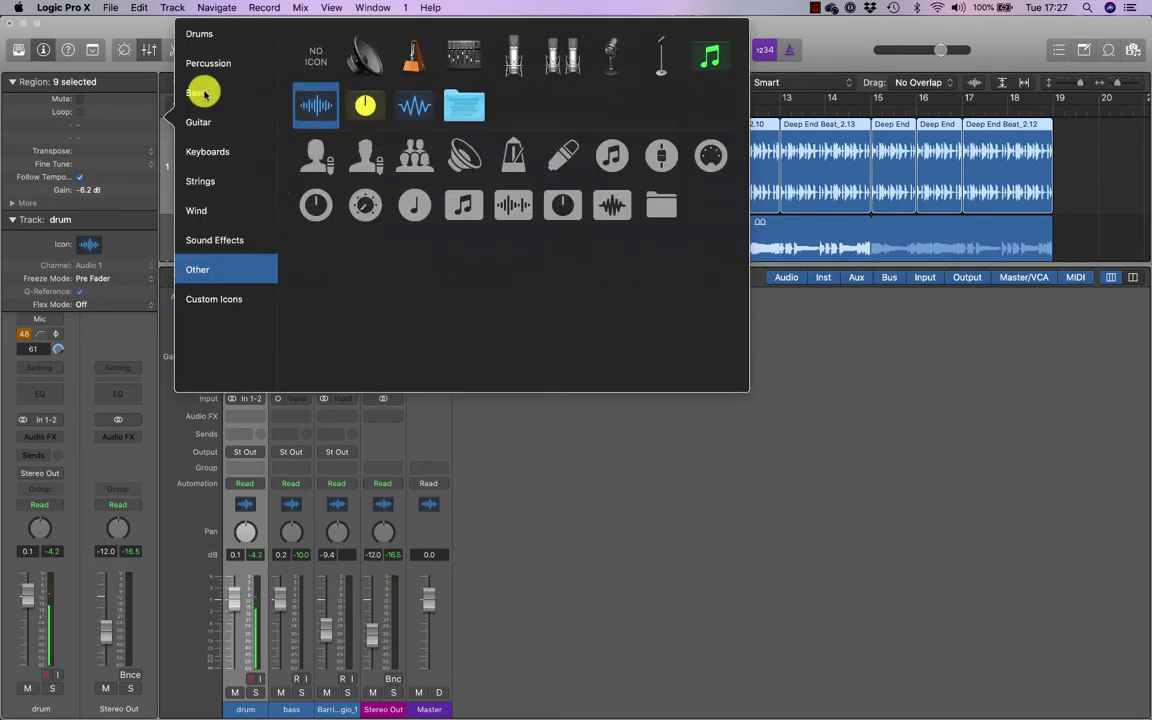
{"action": "left_click", "coordinate": [548, 465]}
{"action": "scroll", "coordinate": [297, 200], "scroll_direction": "down", "scroll_amount": 3}
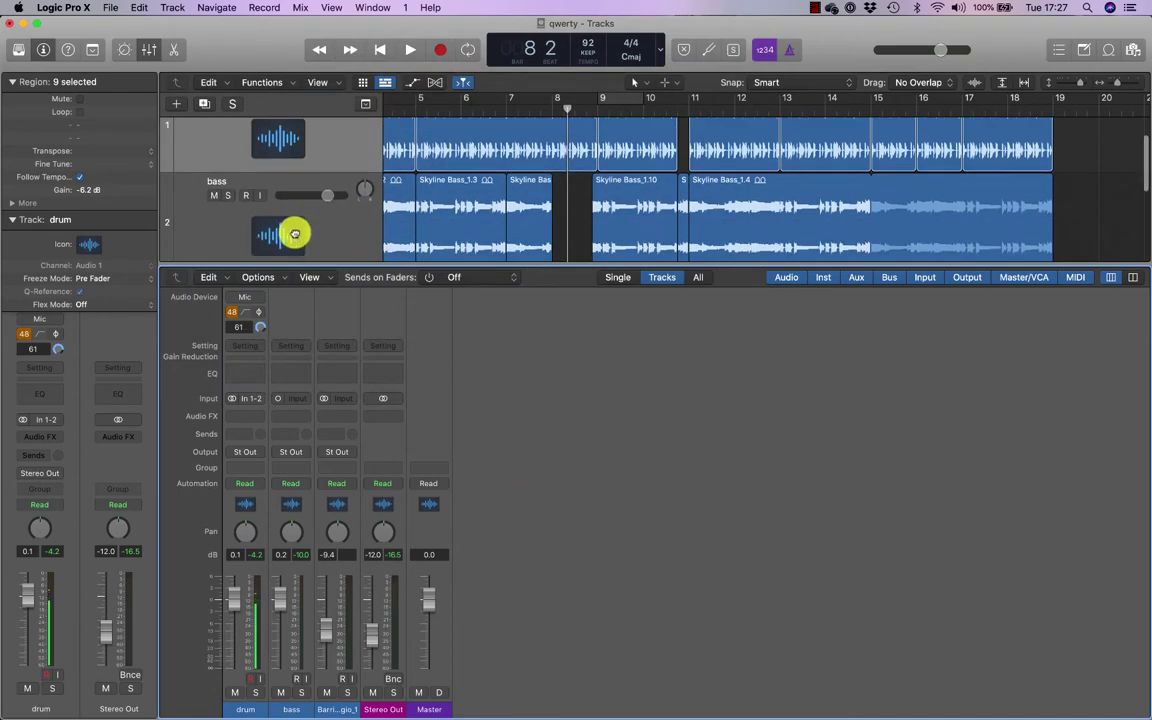
{"action": "left_click", "coordinate": [294, 232]}
{"action": "left_click", "coordinate": [221, 89]}
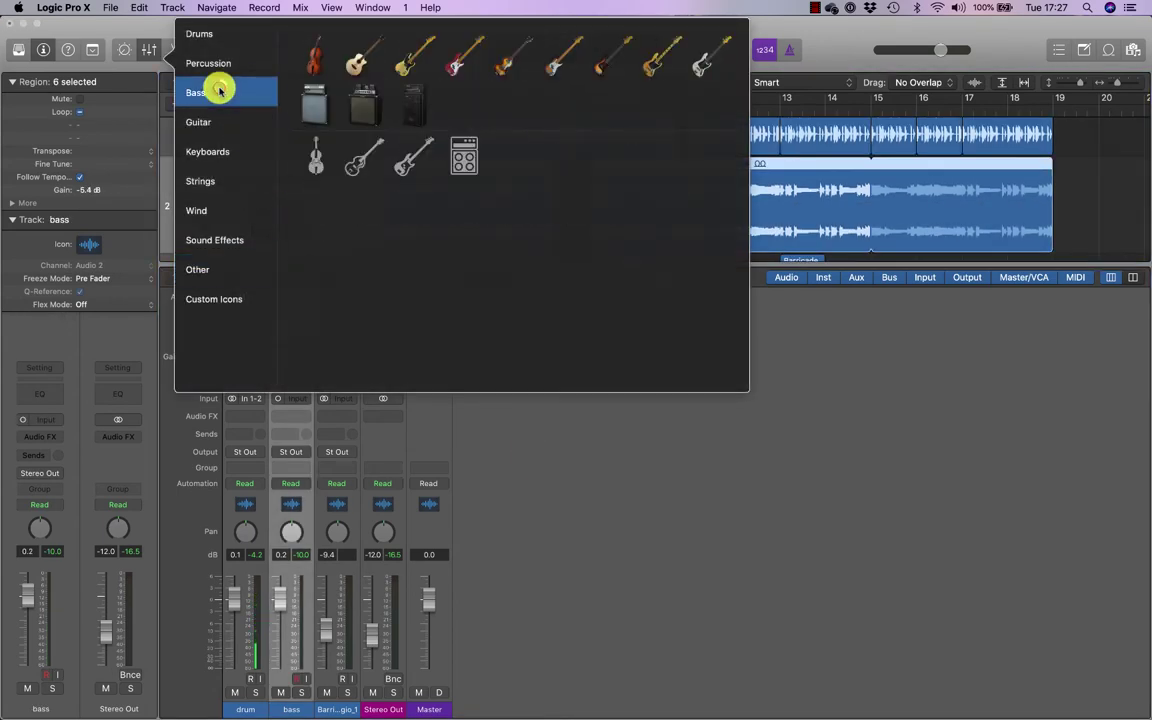
{"action": "left_click", "coordinate": [322, 155]}
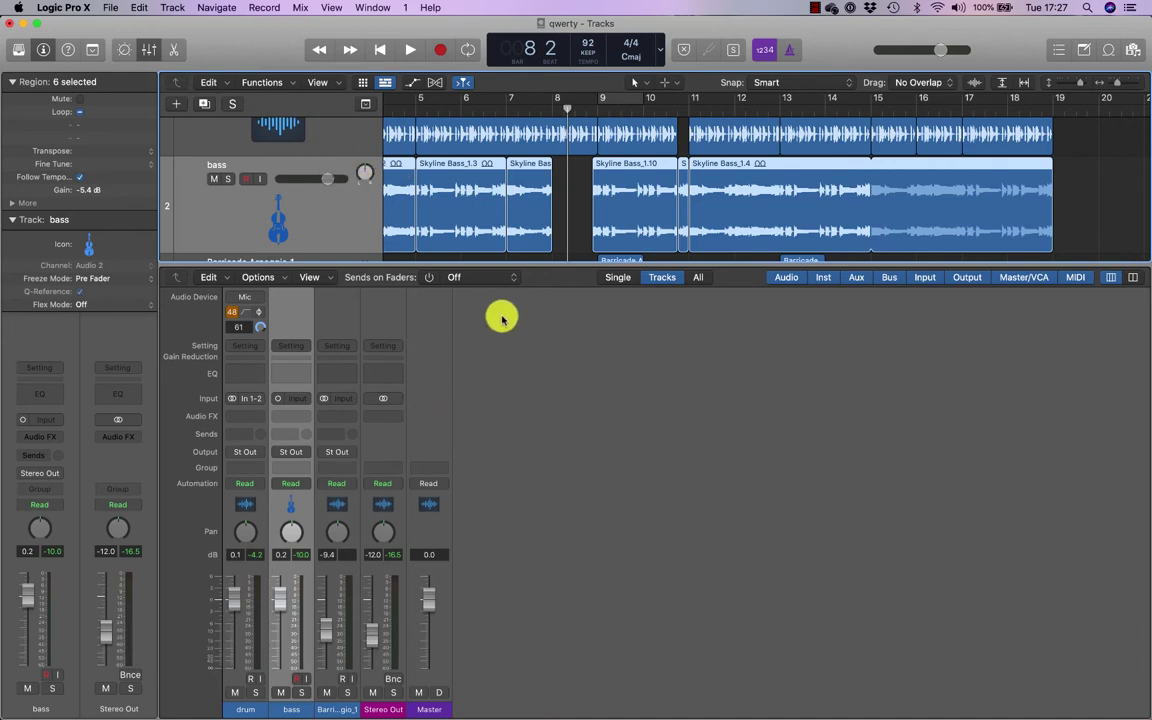
Enlarge the tracks area slightly and switch the mixer to wide strips showing 'Stereo Out'.
{"action": "left_click_drag", "start_coordinate": [525, 268], "coordinate": [522, 279]}
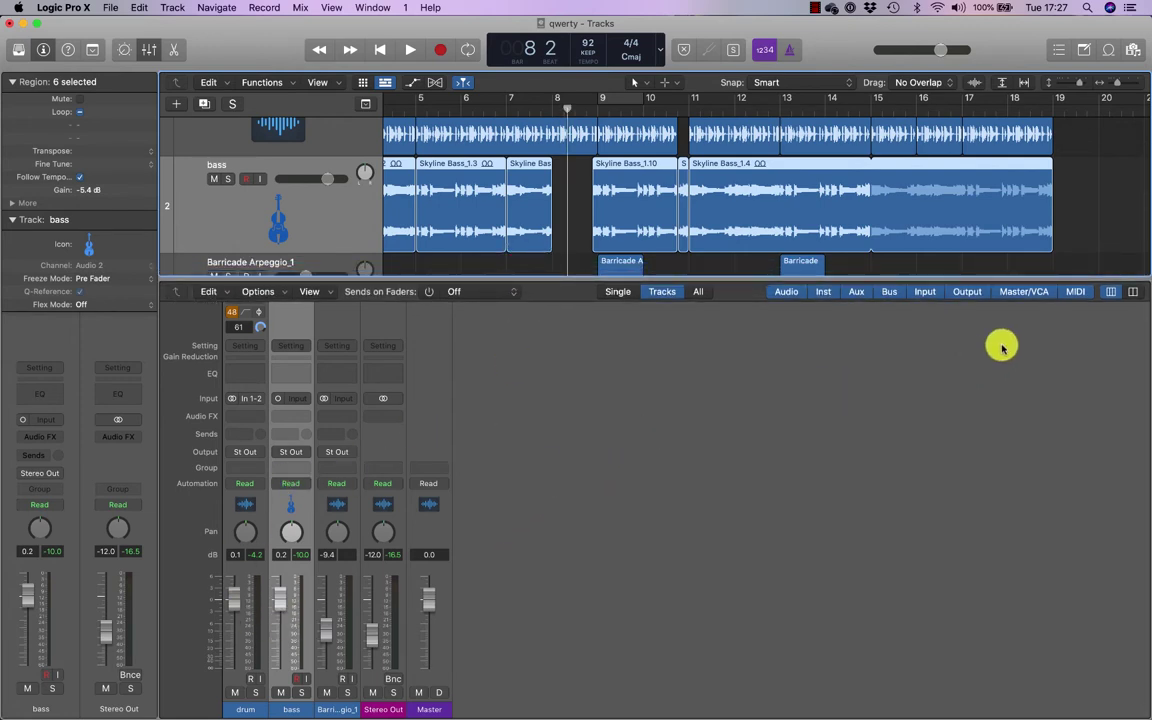
{"action": "left_click", "coordinate": [1125, 294]}
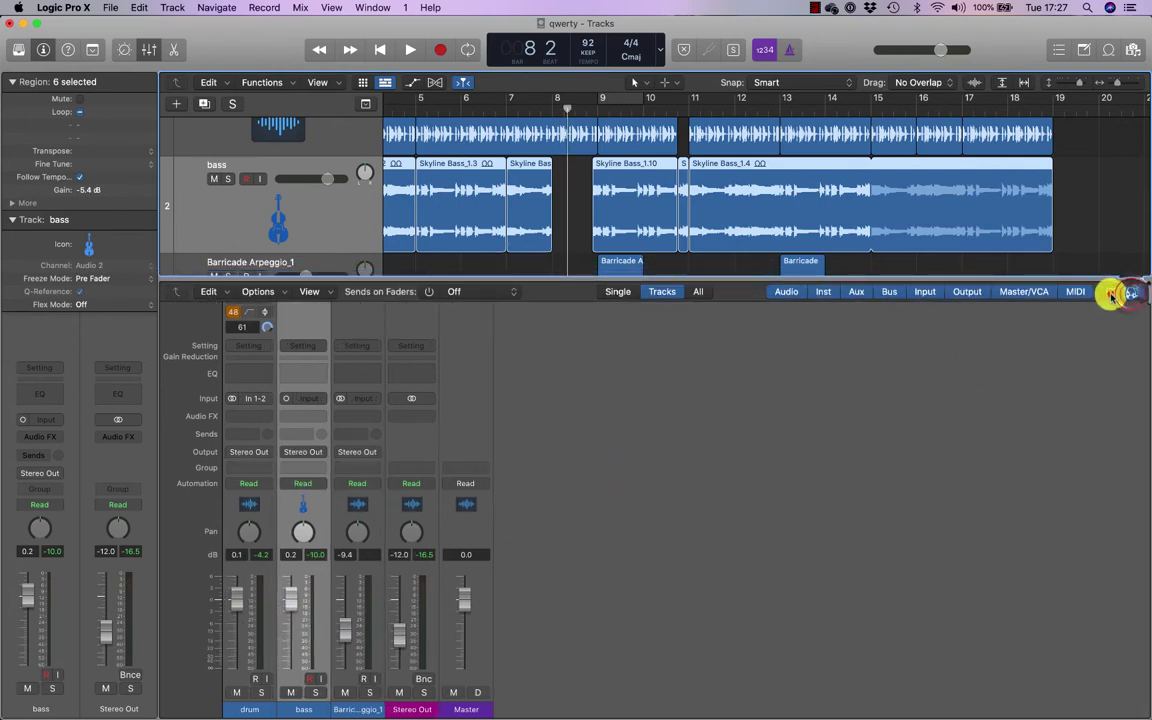
{"action": "left_click", "coordinate": [1125, 294]}
{"action": "left_click", "coordinate": [1125, 294]}
{"action": "left_click", "coordinate": [1115, 292]}
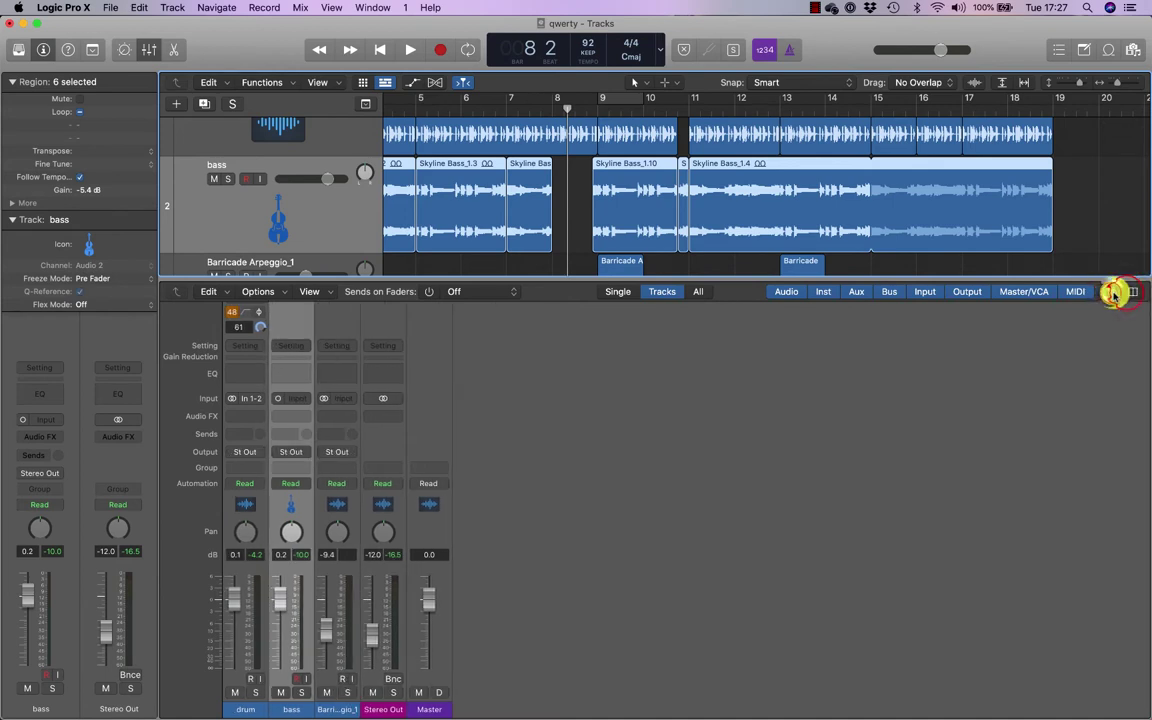
{"action": "left_click", "coordinate": [1115, 292]}
{"action": "left_click", "coordinate": [1125, 292]}
{"action": "left_click", "coordinate": [1125, 292]}
{"action": "scroll", "coordinate": [938, 500], "scroll_direction": "up", "scroll_amount": 1}
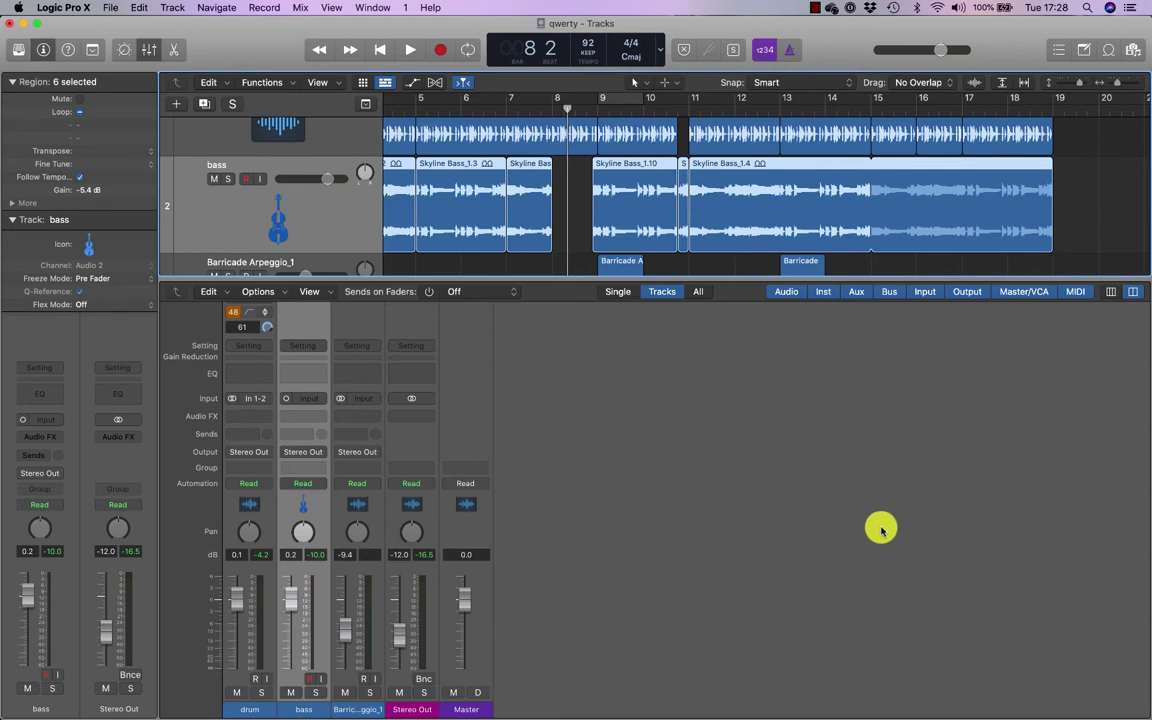
Adjust the drum fader during playback, settling it down at -4.7 dB.
{"action": "key", "text": "space"}
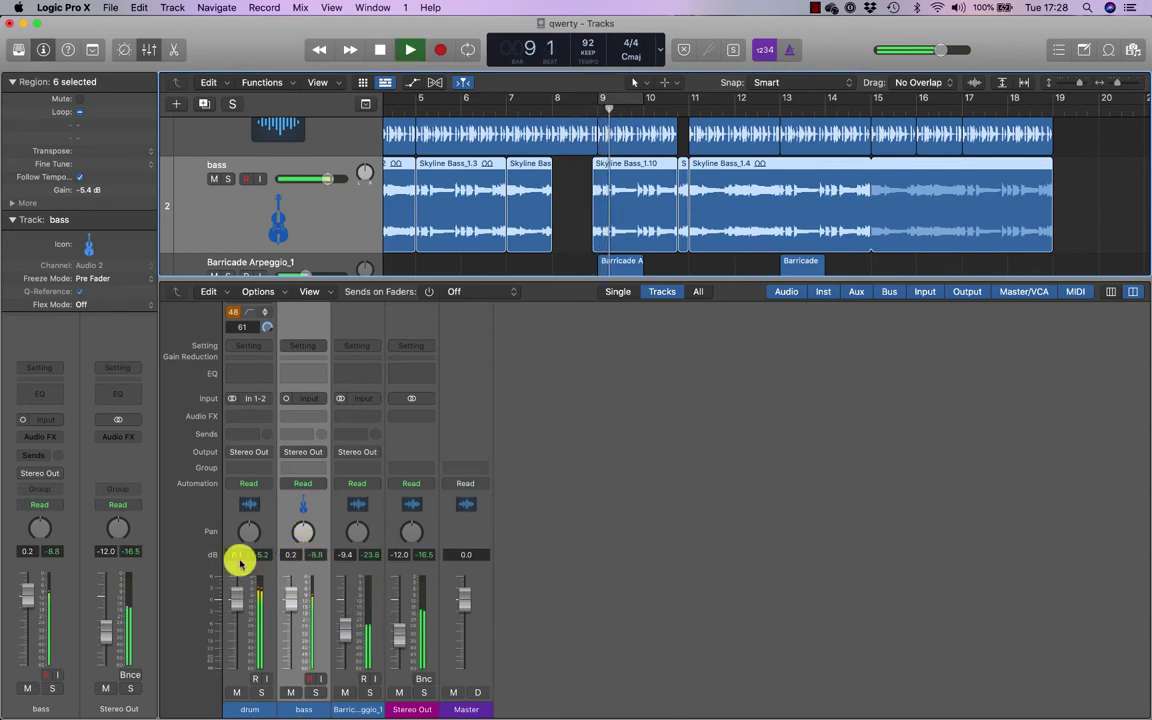
{"action": "left_click_drag", "start_coordinate": [237, 597], "coordinate": [238, 607]}
{"action": "key", "text": "space"}
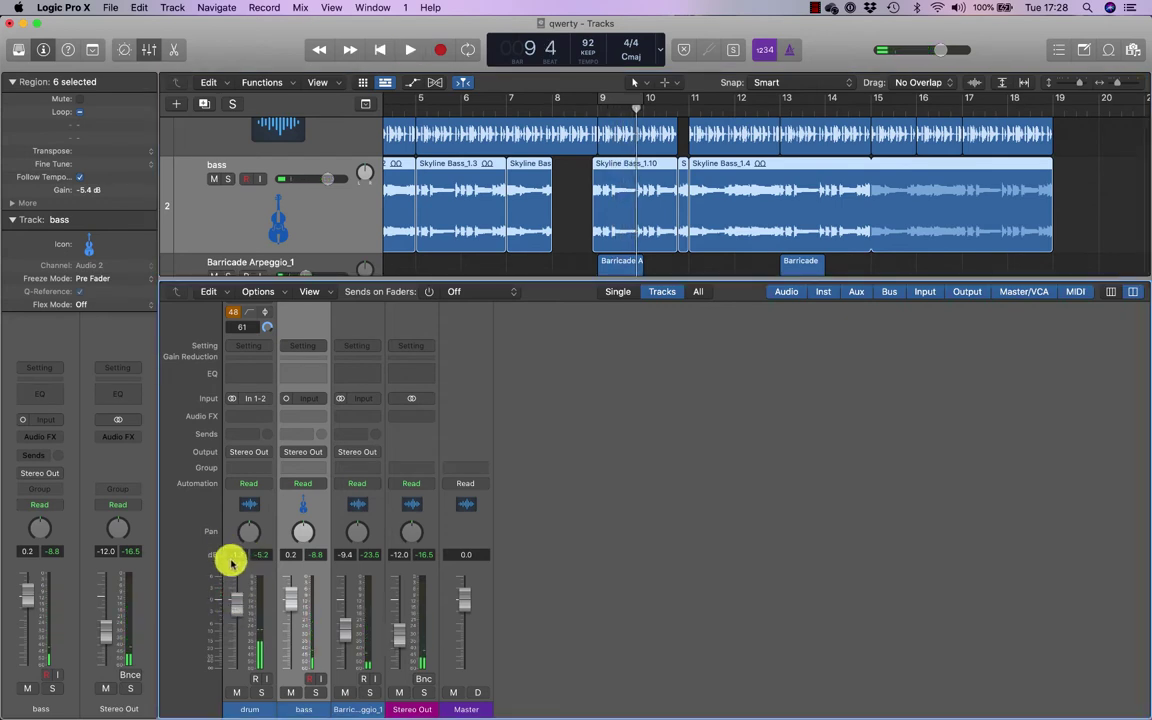
{"action": "mouse_move", "coordinate": [234, 604]}
{"action": "left_mouse_down"}
{"action": "mouse_move", "coordinate": [228, 658]}
{"action": "mouse_move", "coordinate": [237, 607]}
{"action": "left_mouse_up"}
{"action": "key", "text": "space"}
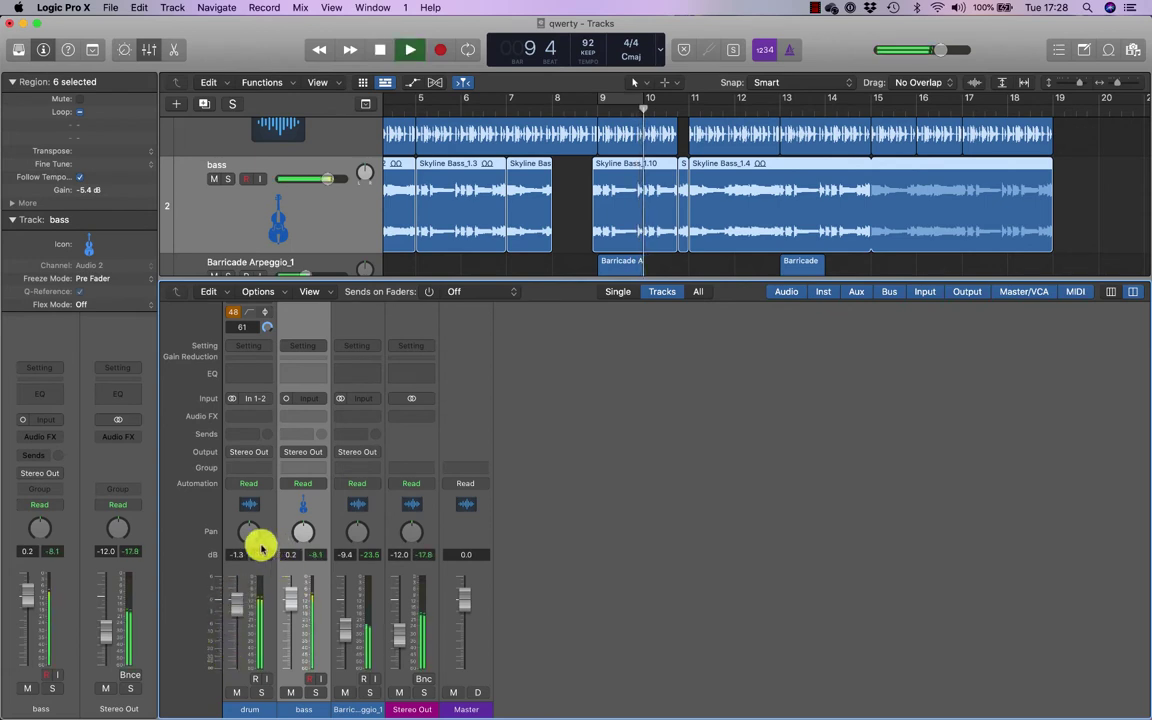
{"action": "key", "text": "space"}
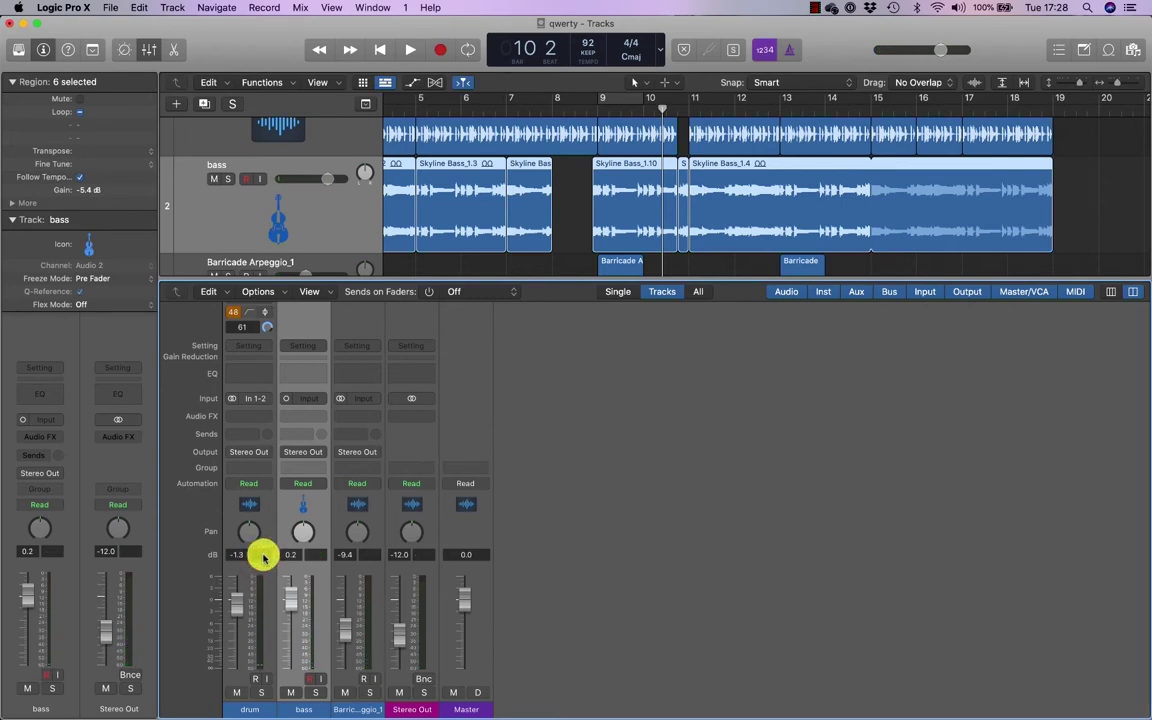
{"action": "key", "text": "space"}
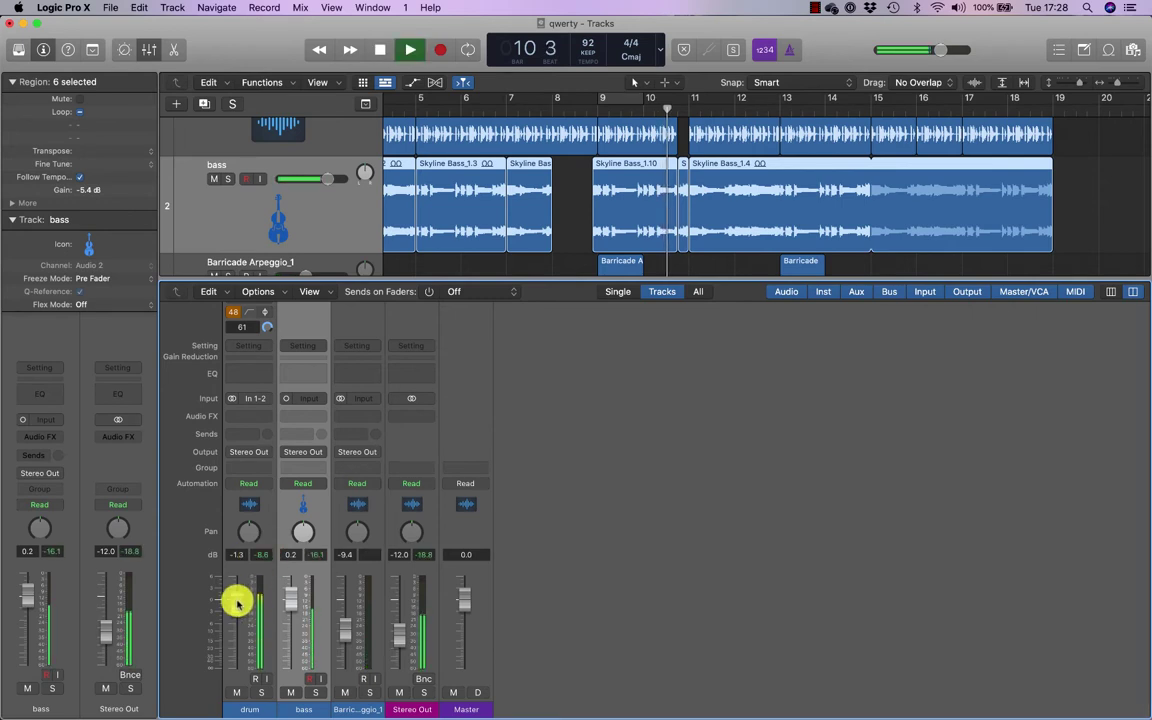
{"action": "left_click_drag", "start_coordinate": [237, 602], "coordinate": [246, 462]}
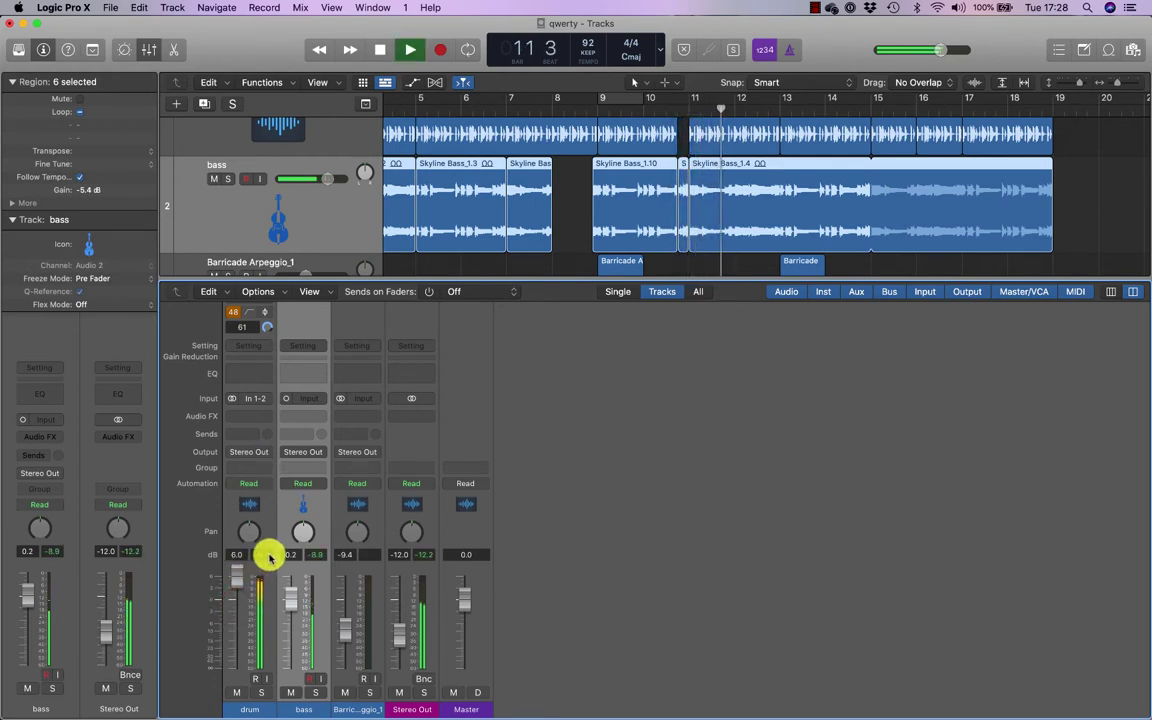
{"action": "left_click_drag", "start_coordinate": [237, 577], "coordinate": [234, 648]}
{"action": "key", "text": "space"}
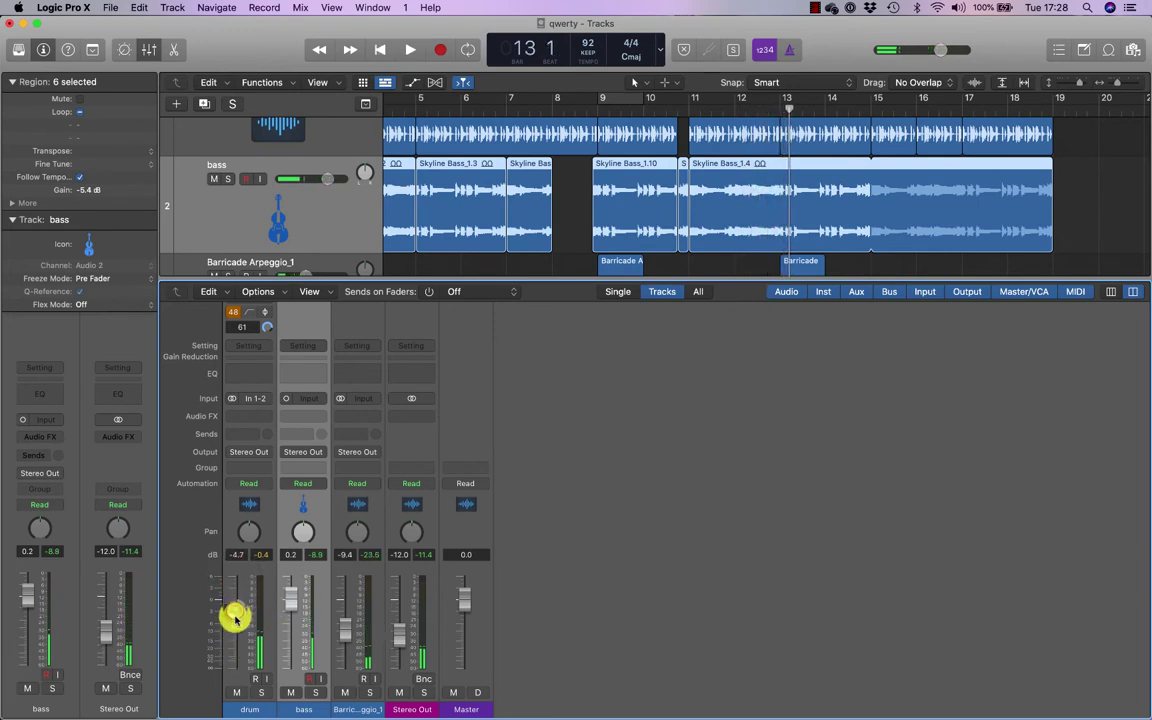
Pull the bass fader down to -2.6 dB while playing back, then stop.
{"action": "key", "text": "space"}
{"action": "left_click", "coordinate": [268, 605]}
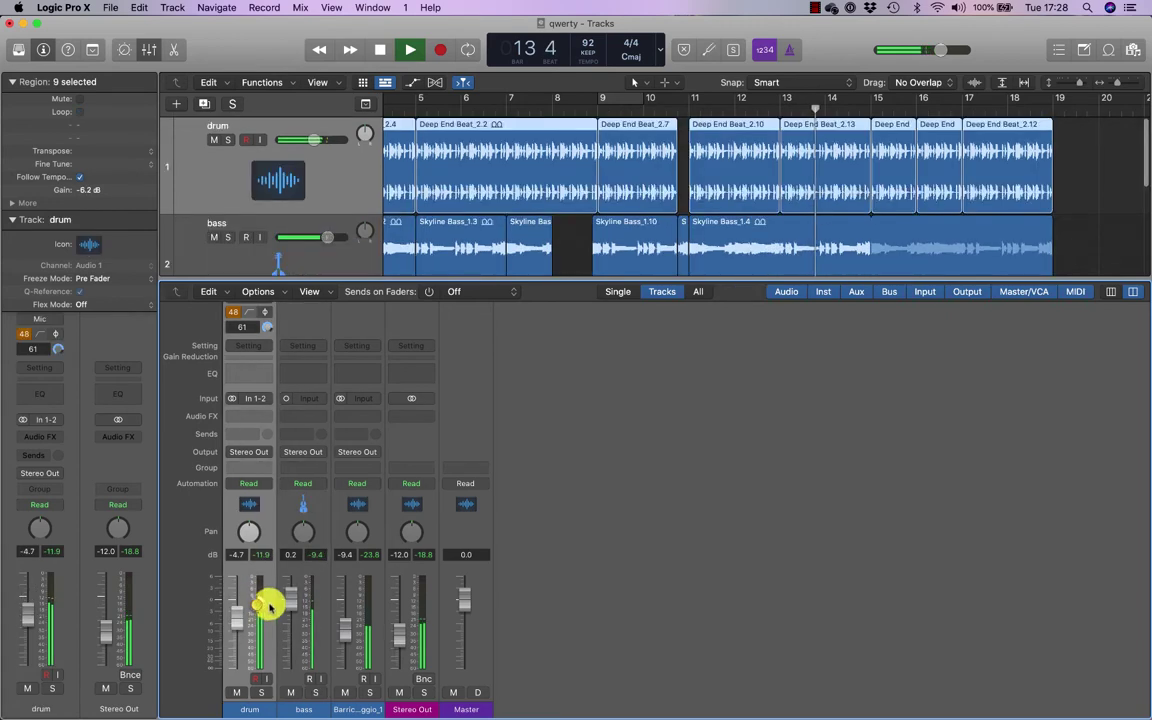
{"action": "left_click_drag", "start_coordinate": [291, 597], "coordinate": [290, 620]}
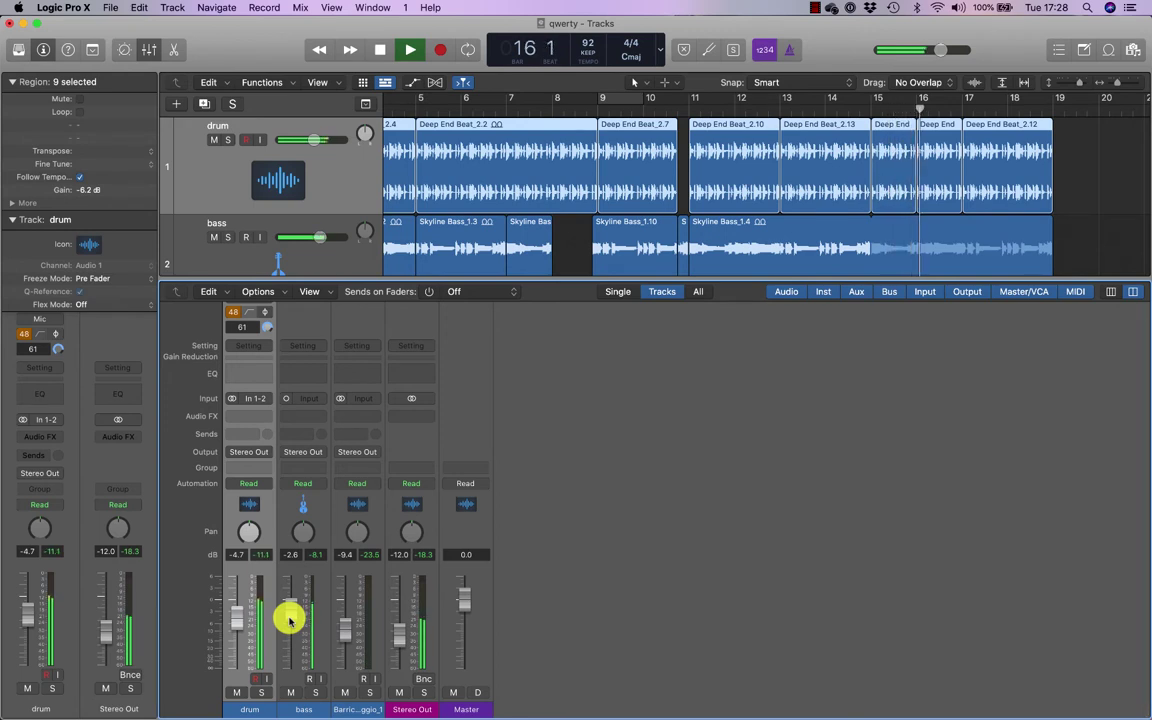
{"action": "key", "text": "space"}
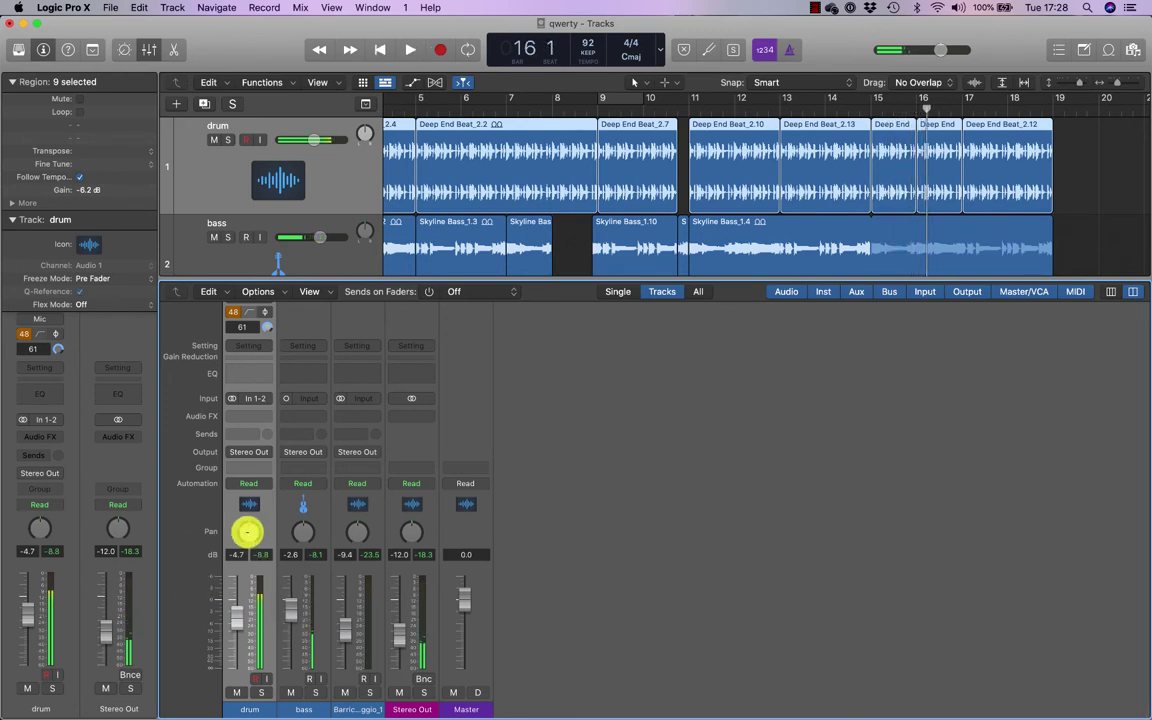
{"action": "left_click", "coordinate": [247, 532]}
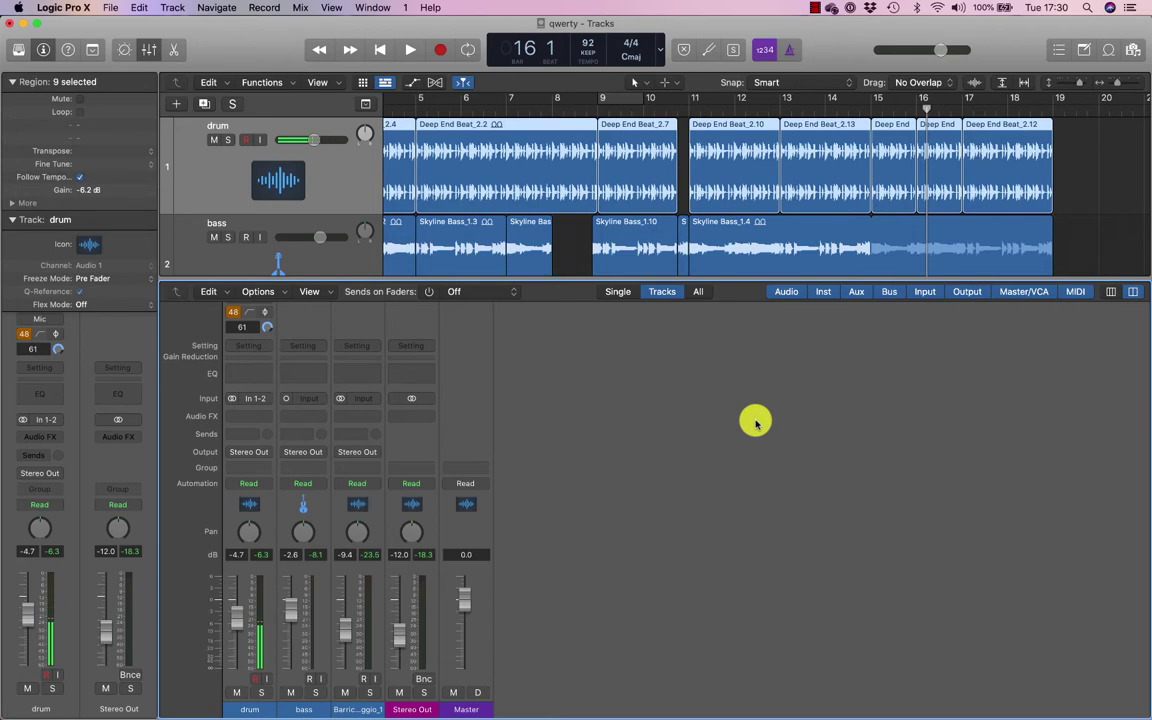
Select the bass track and browse its Audio FX list without inserting anything.
{"action": "left_click", "coordinate": [313, 710]}
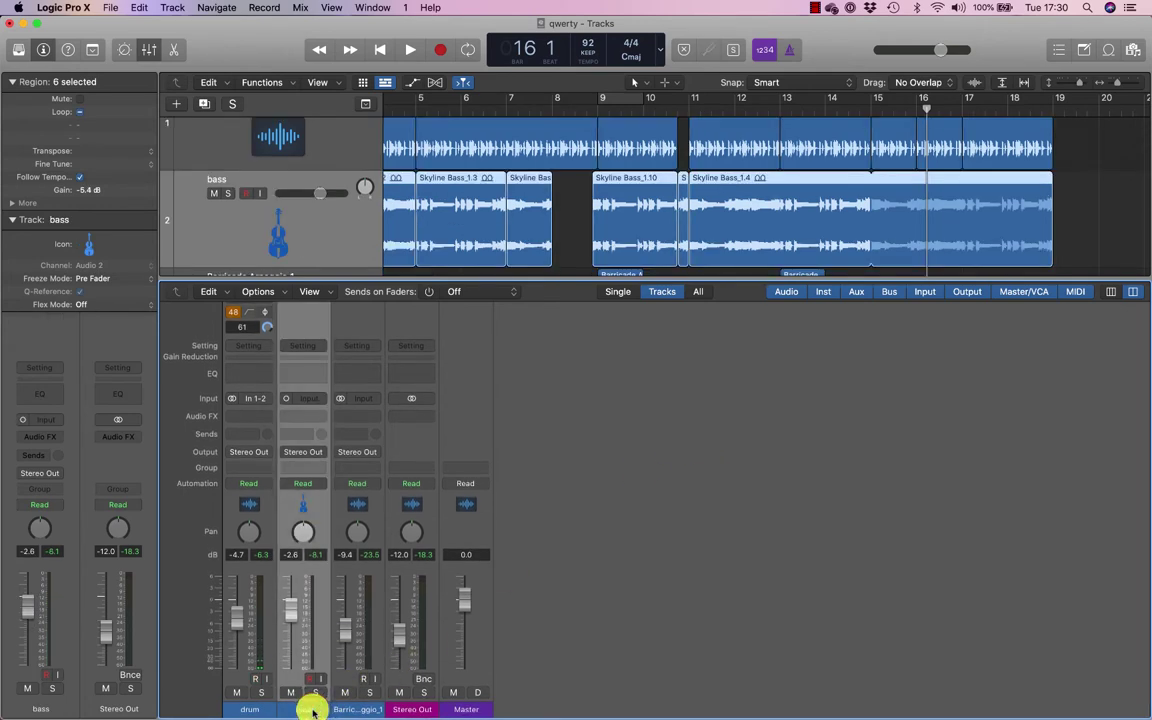
{"action": "left_click", "coordinate": [310, 421]}
{"action": "left_click", "coordinate": [637, 523]}
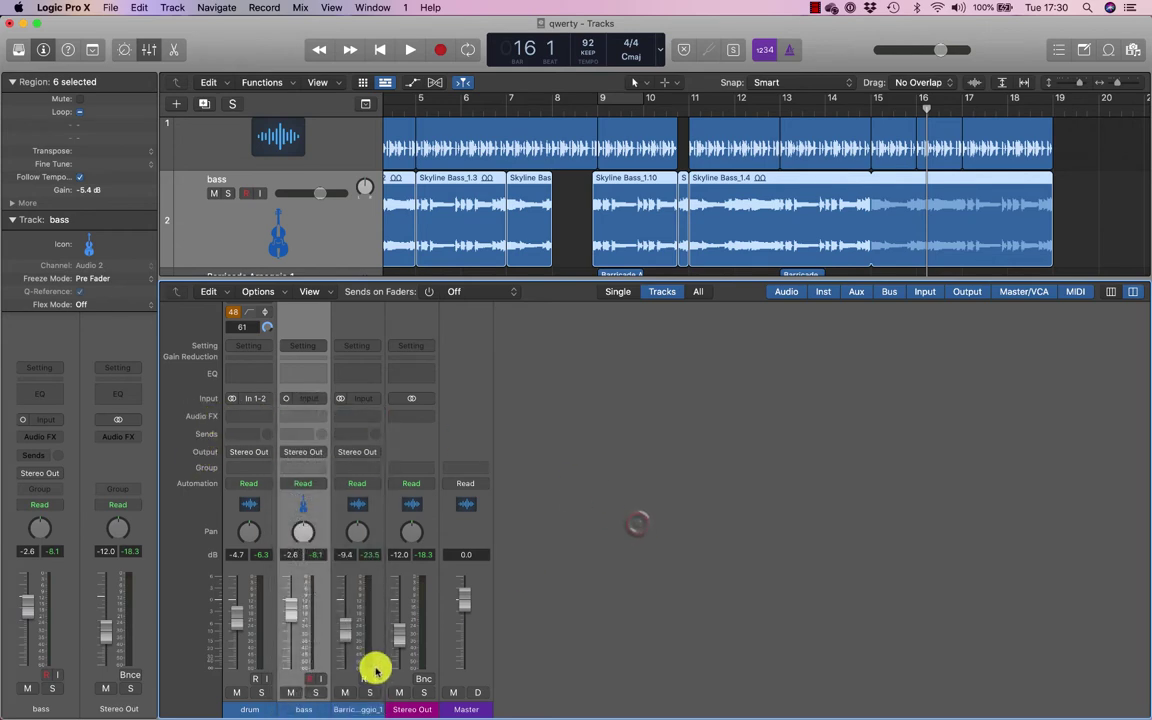
{"action": "left_click", "coordinate": [301, 416]}
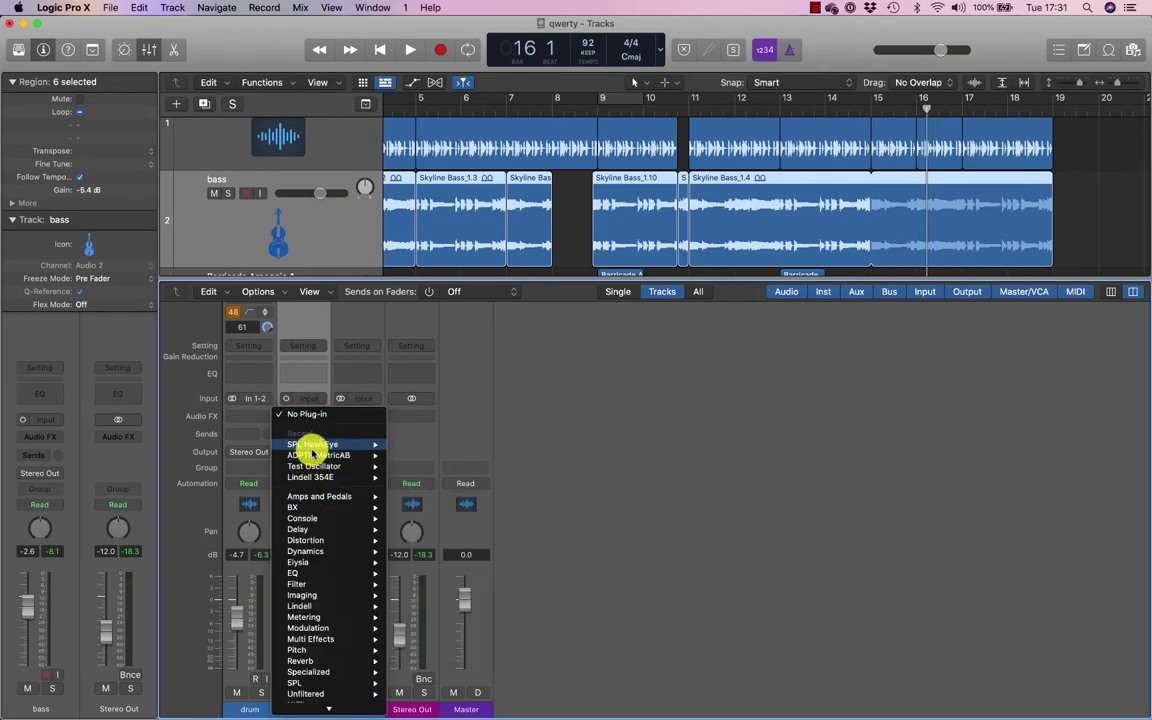
{"action": "scroll", "coordinate": [334, 590], "scroll_direction": "down", "scroll_amount": 1}
{"action": "mouse_move", "coordinate": [338, 556]}
{"action": "mouse_move", "coordinate": [352, 470]}
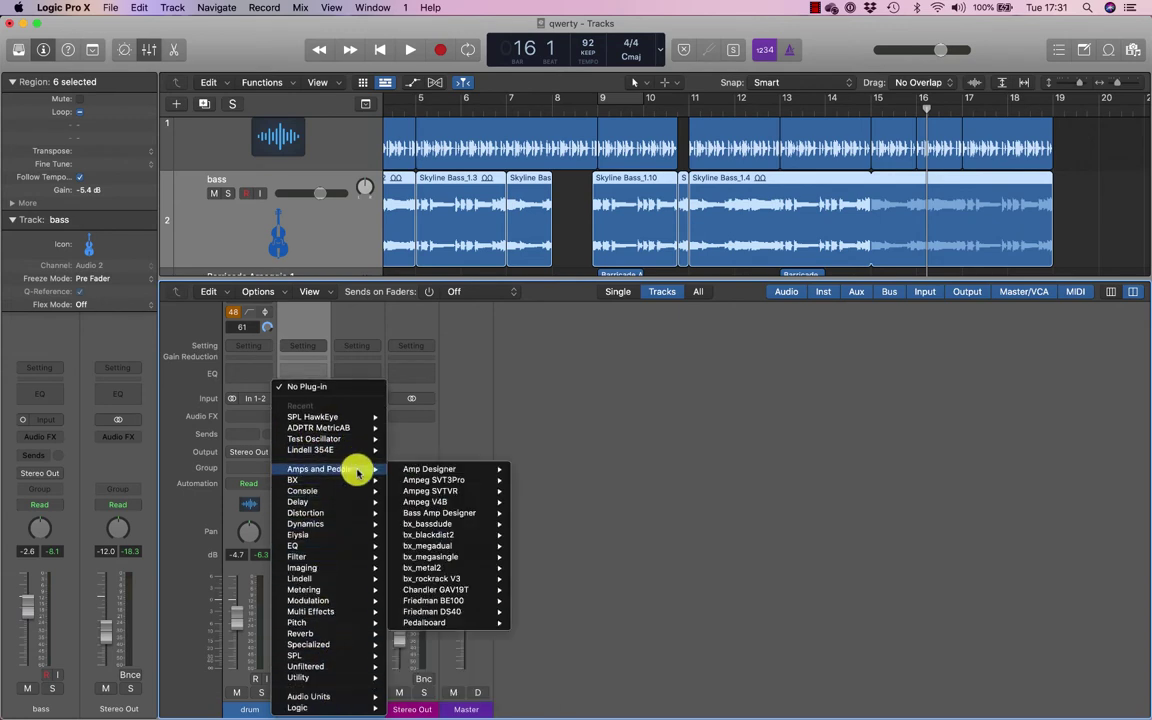
{"action": "mouse_move", "coordinate": [434, 481]}
{"action": "mouse_move", "coordinate": [448, 514]}
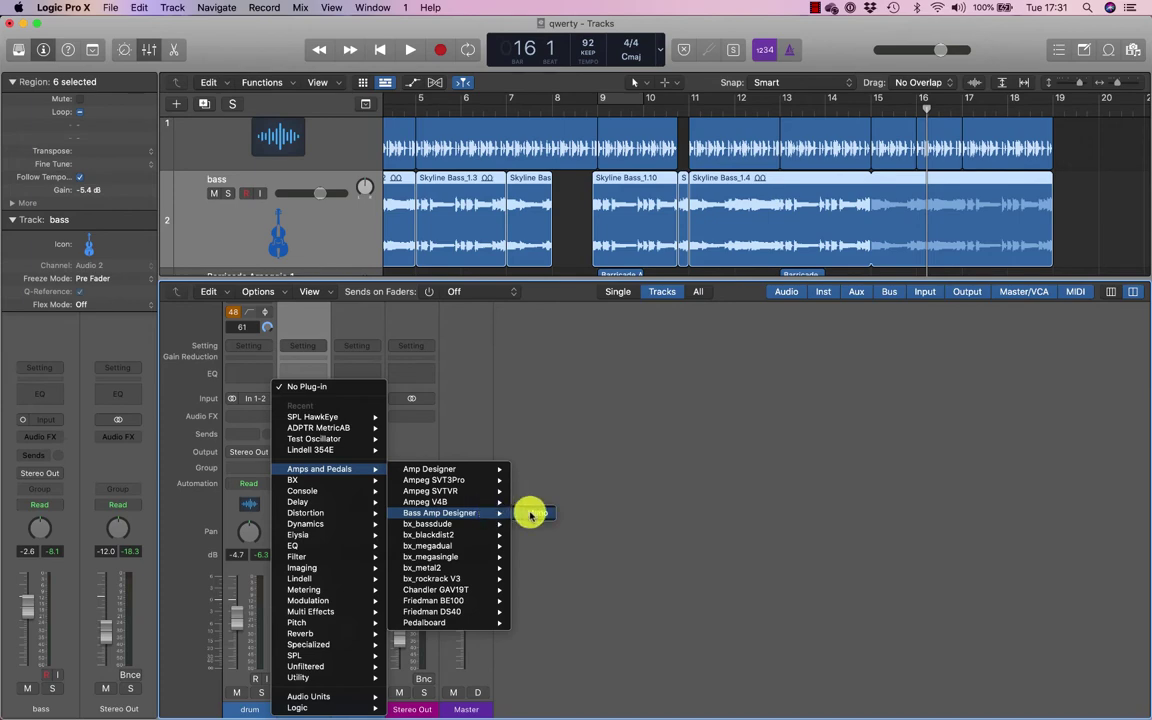
{"action": "left_click", "coordinate": [535, 470]}
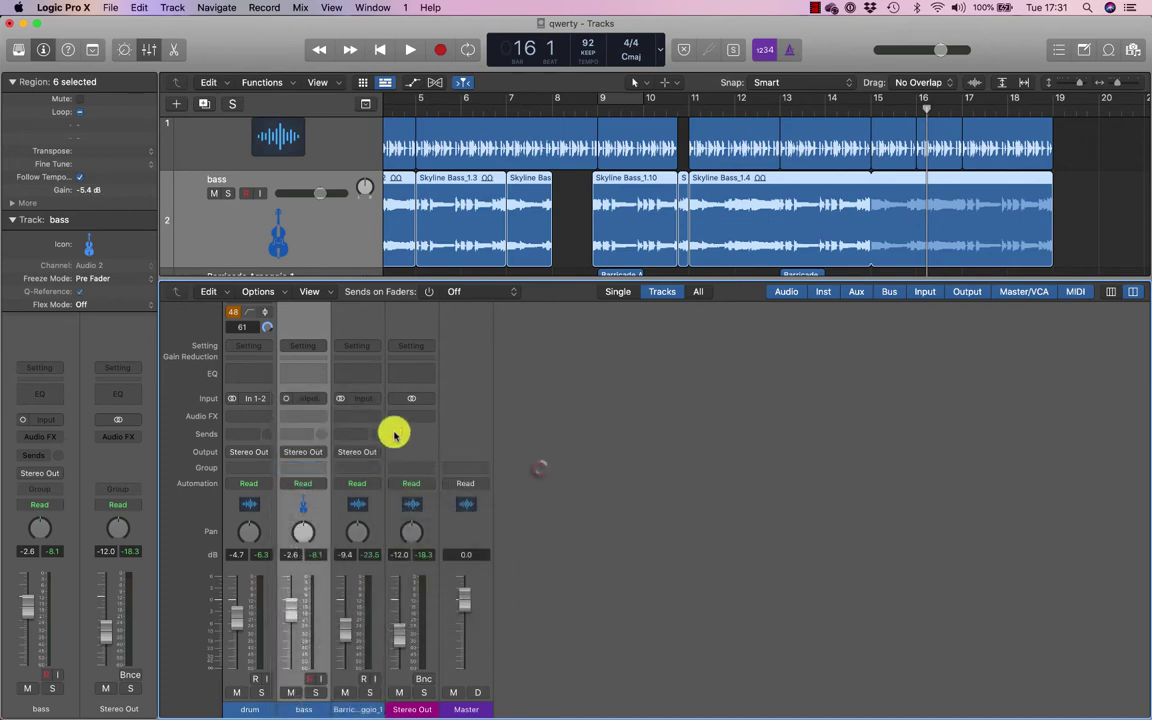
Insert Bass Amp Designer (Stereo) from Amps and Pedals on the bass channel.
{"action": "left_click", "coordinate": [302, 415]}
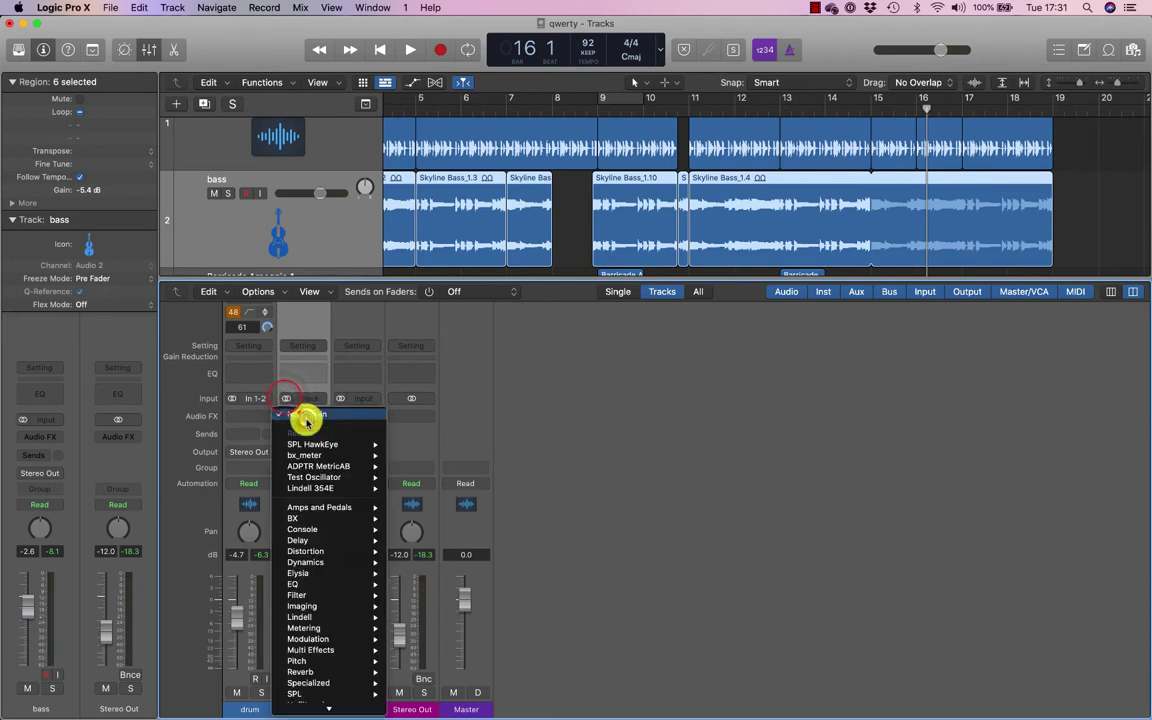
{"action": "mouse_move", "coordinate": [321, 510]}
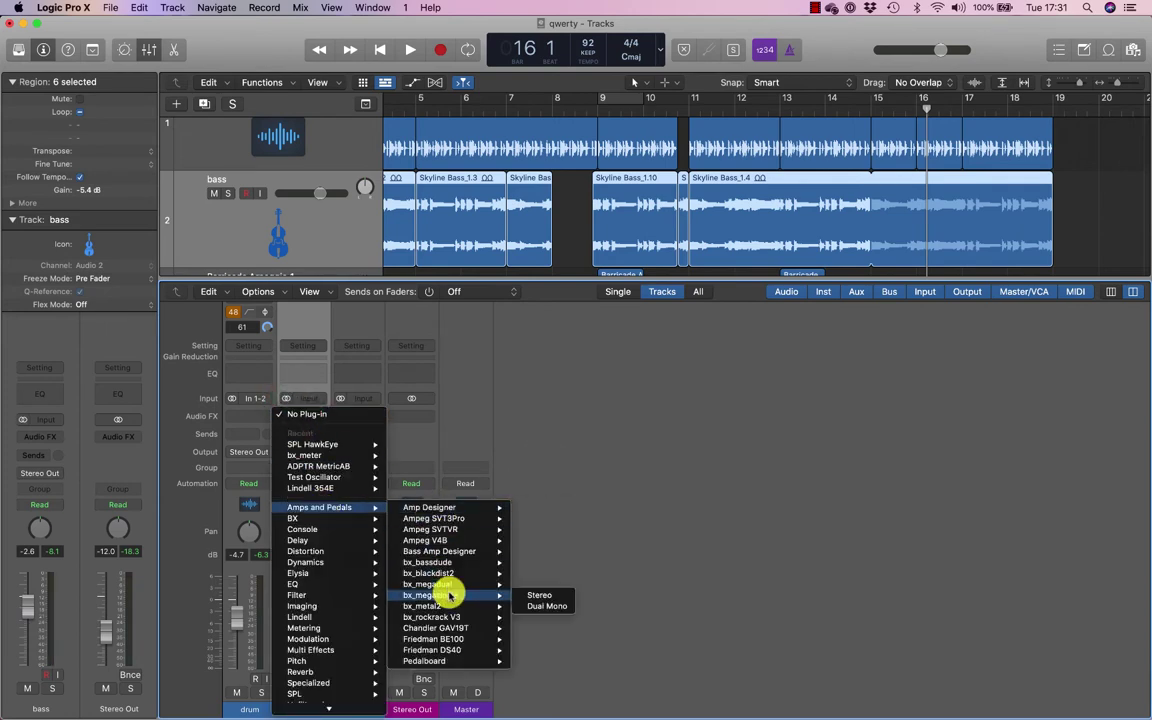
{"action": "mouse_move", "coordinate": [447, 551]}
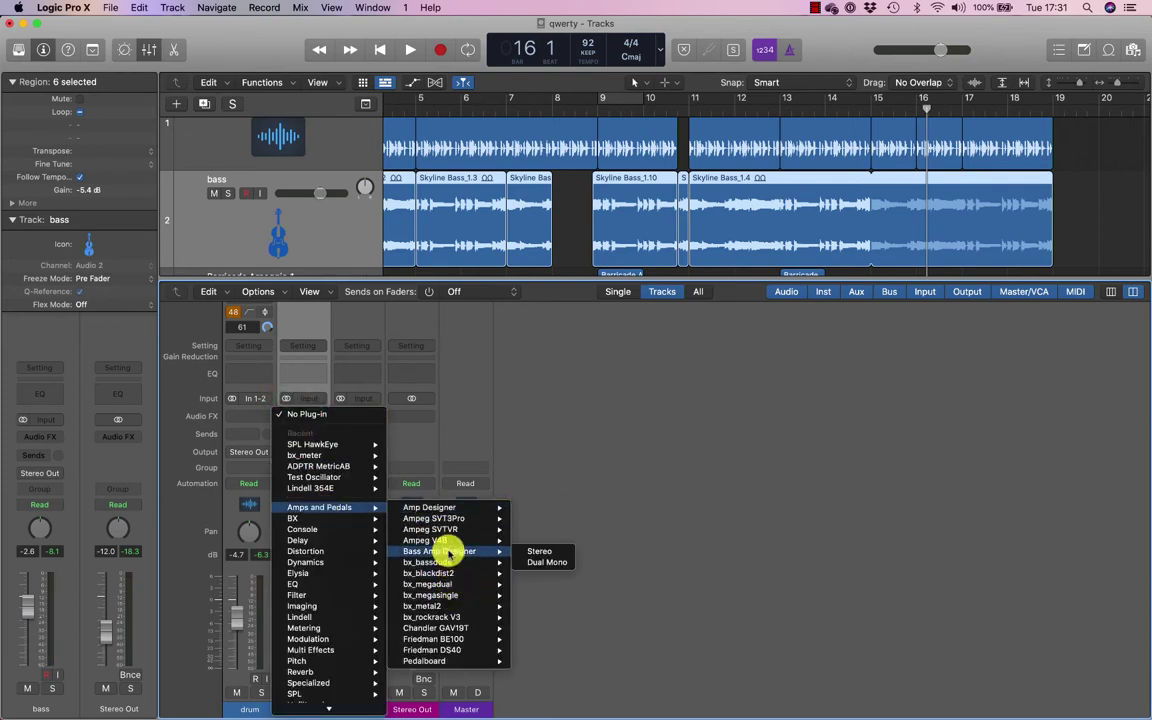
{"action": "left_click", "coordinate": [556, 553]}
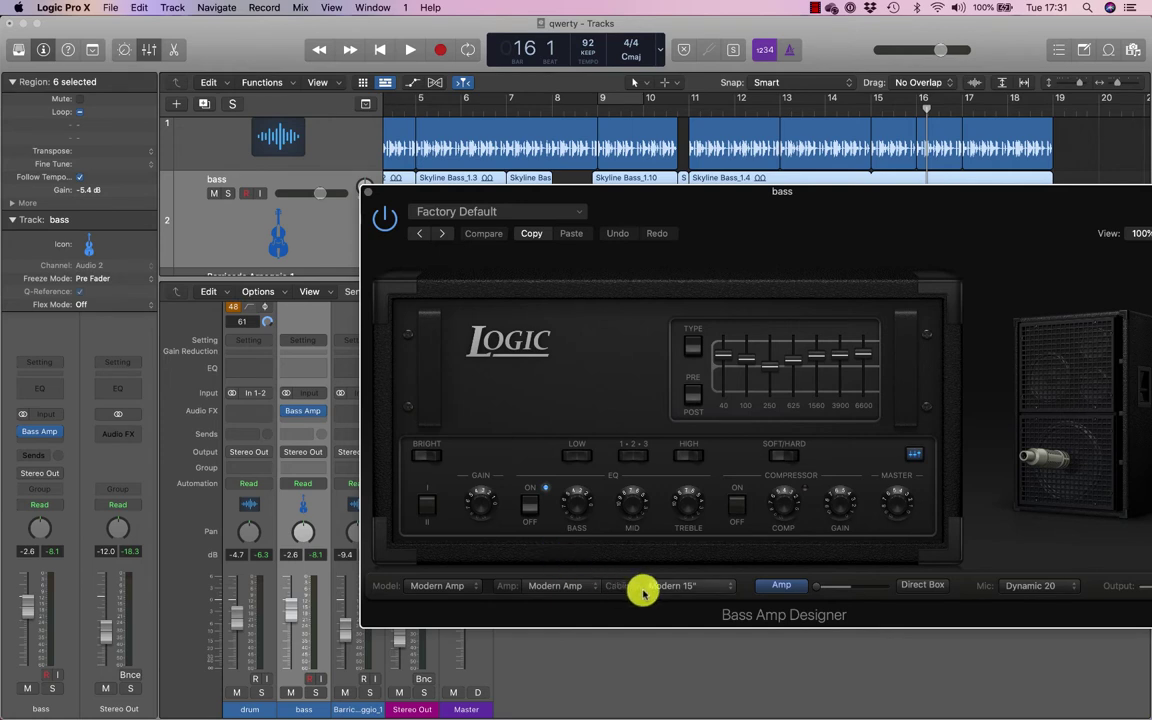
{"action": "left_click_drag", "start_coordinate": [679, 210], "coordinate": [424, 142]}
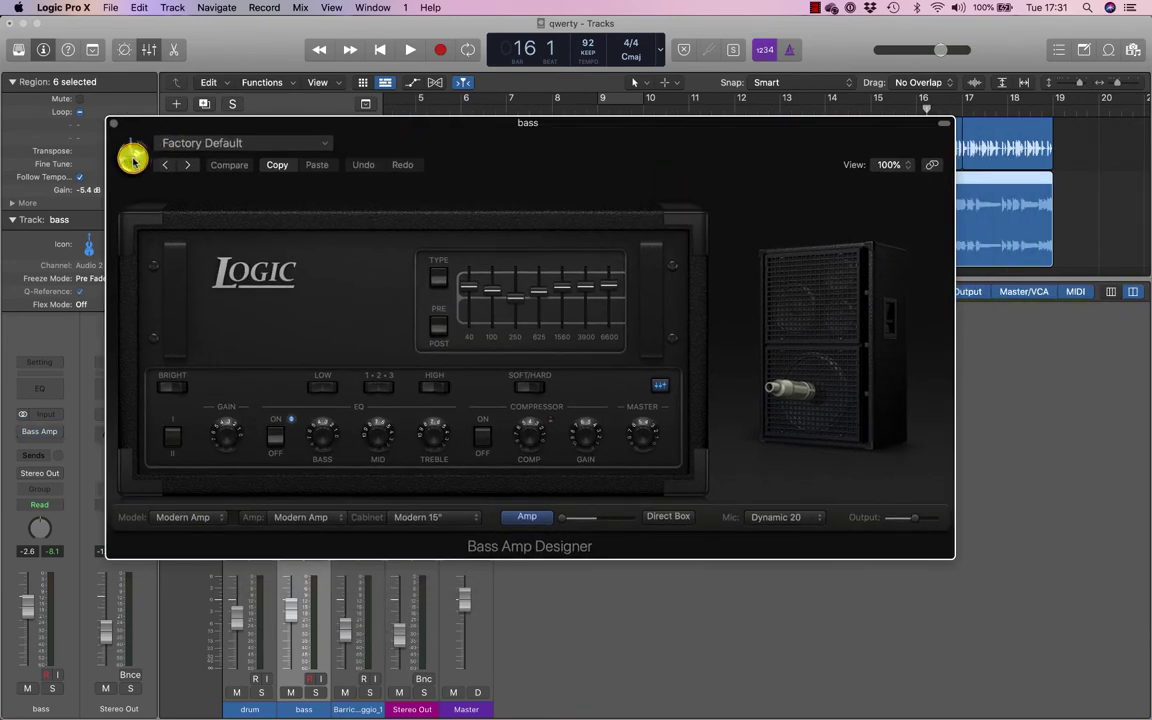
{"action": "left_click", "coordinate": [133, 158]}
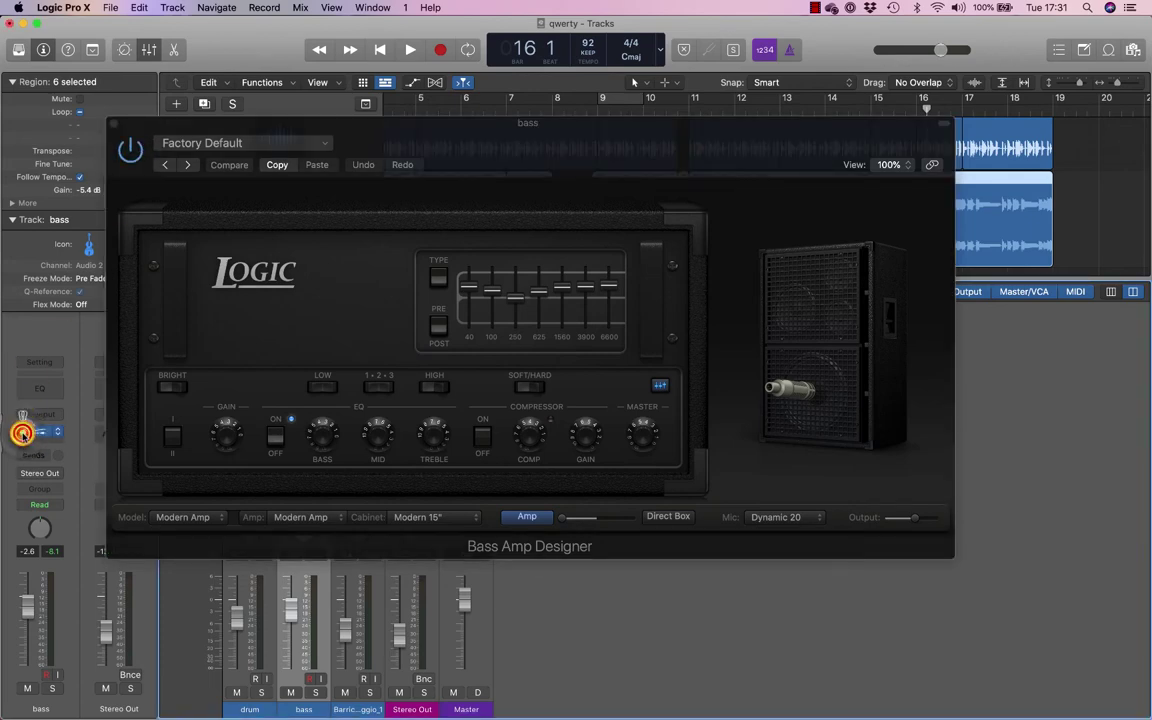
{"action": "left_click", "coordinate": [22, 432]}
{"action": "left_click_drag", "start_coordinate": [303, 127], "coordinate": [686, 118]}
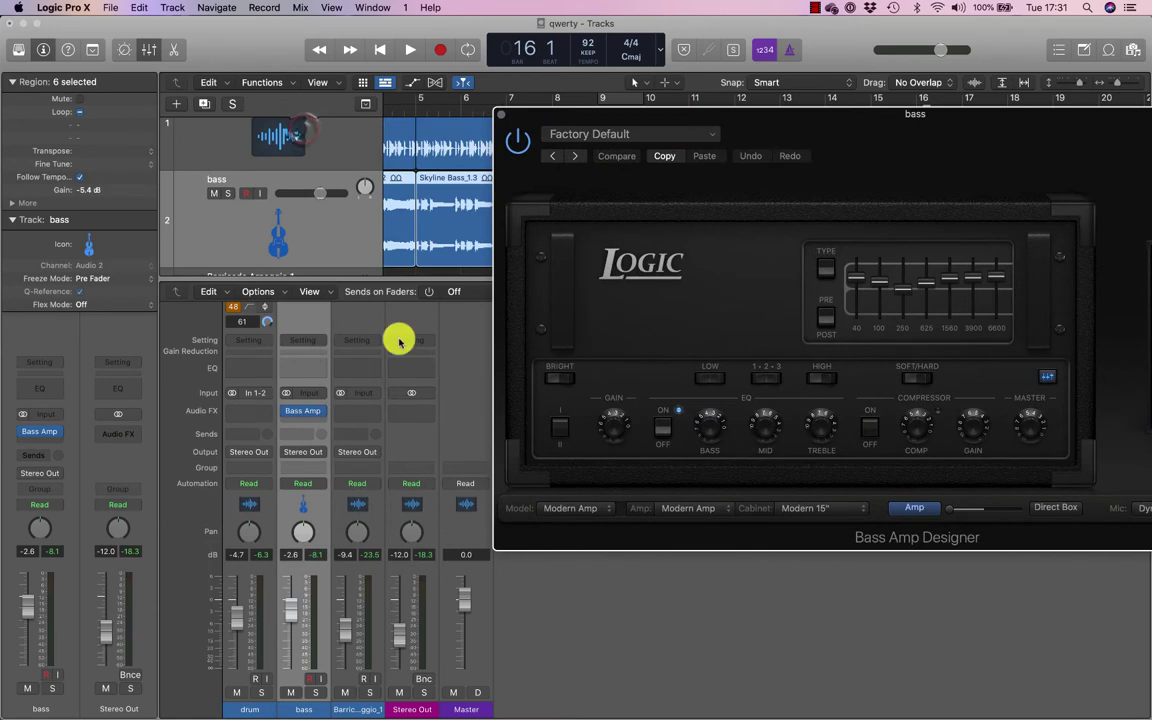
{"action": "left_click", "coordinate": [284, 413]}
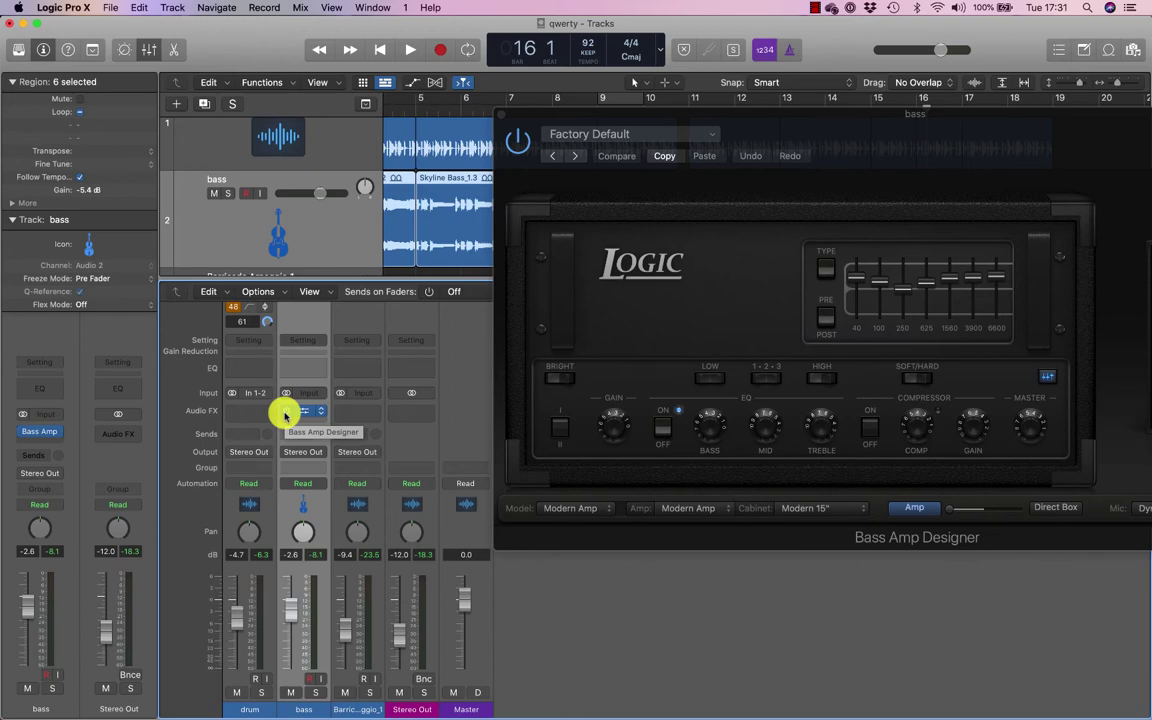
{"action": "left_click_drag", "start_coordinate": [825, 136], "coordinate": [428, 140]}
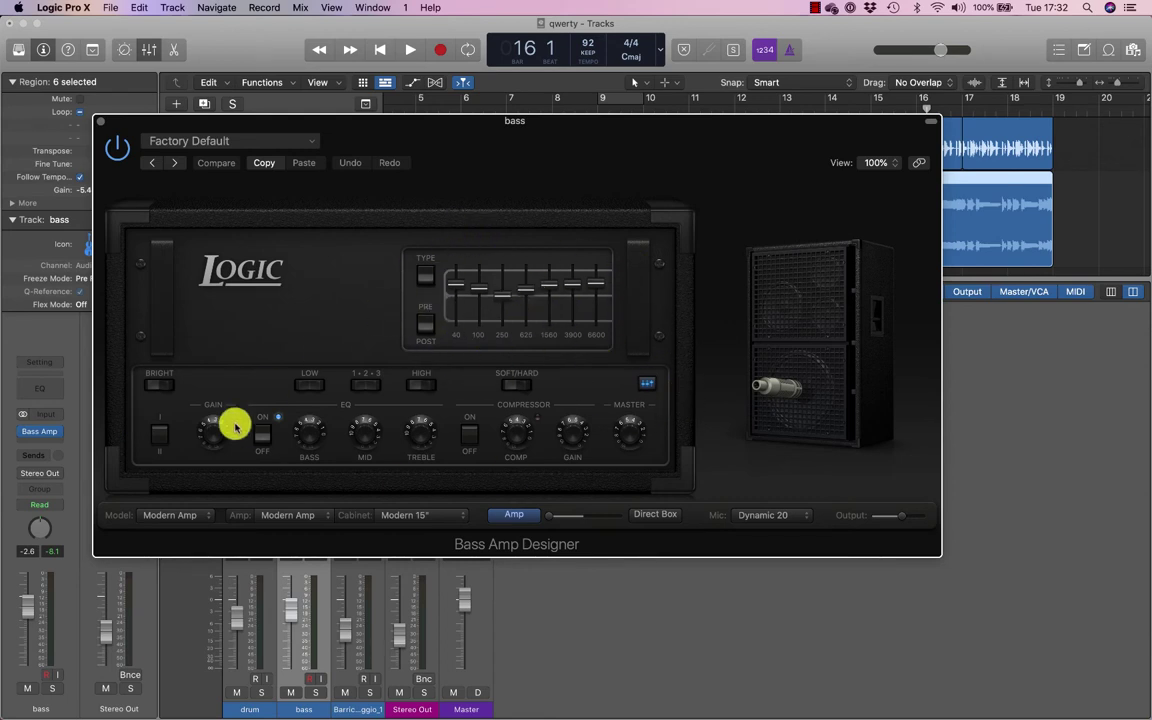
{"action": "left_click_drag", "start_coordinate": [312, 460], "coordinate": [357, 461]}
{"action": "left_click", "coordinate": [361, 459]}
{"action": "left_click", "coordinate": [410, 460]}
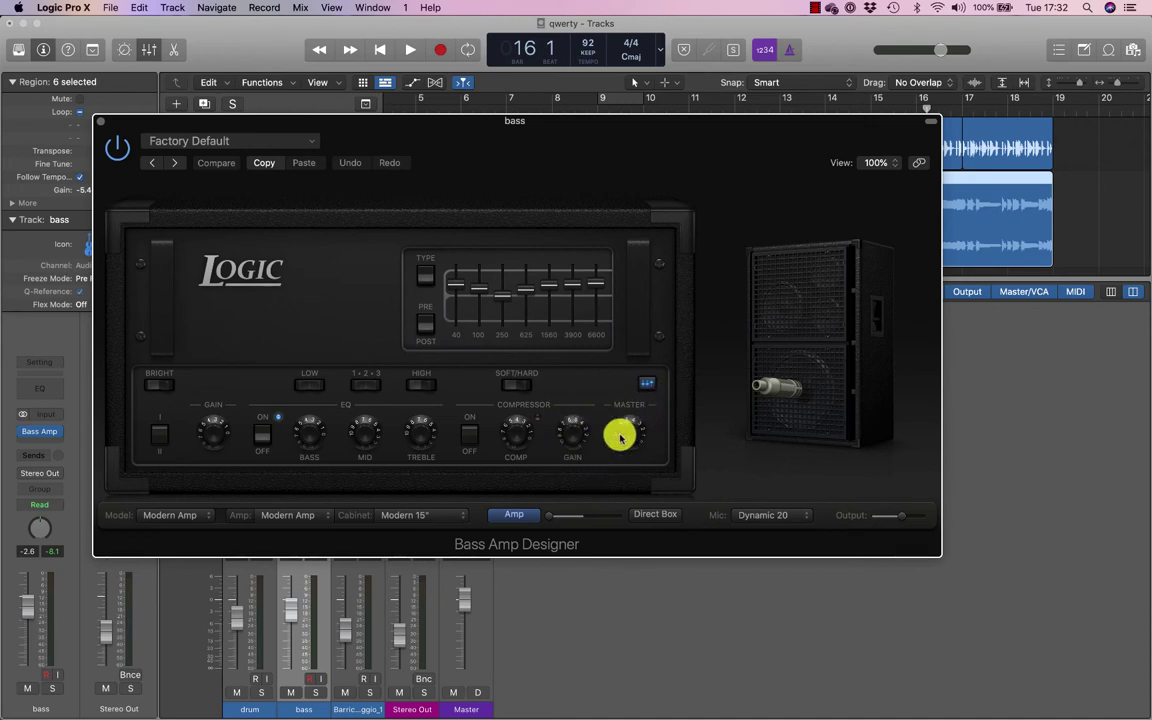
Try Classic Amp with the Flip Top 1x15" cabinet and Dynamic 20 mic.
{"action": "left_click", "coordinate": [176, 517]}
{"action": "left_click", "coordinate": [172, 466]}
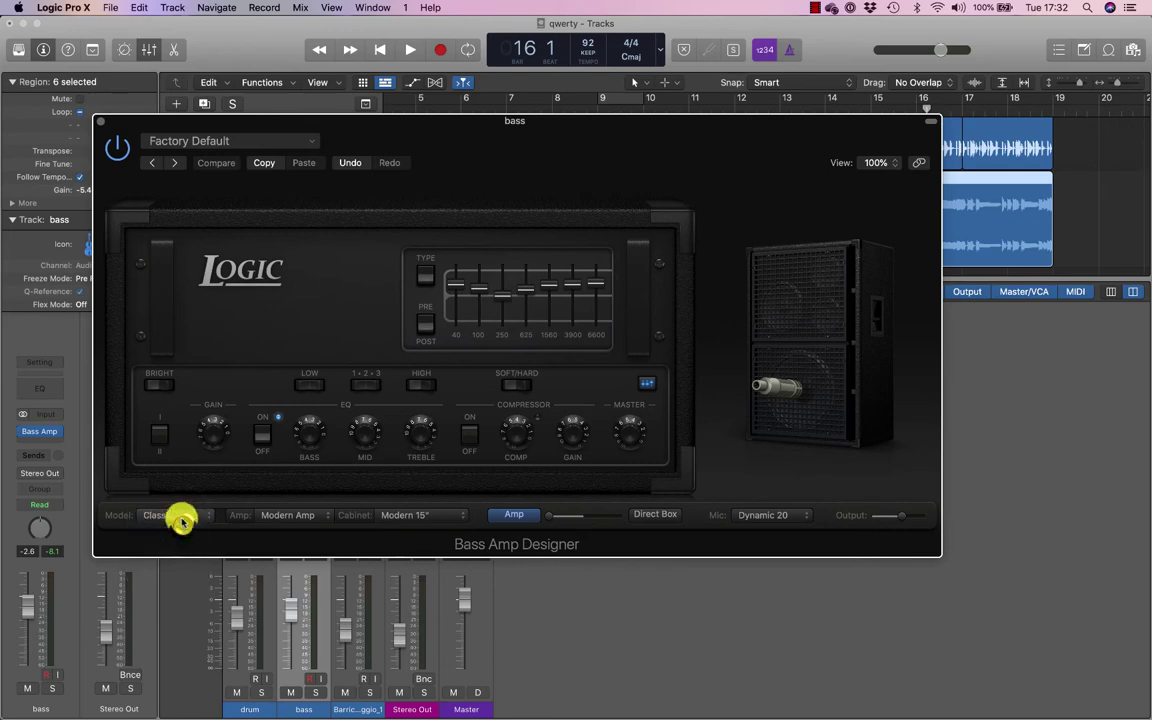
{"action": "left_click", "coordinate": [181, 517]}
{"action": "left_click", "coordinate": [178, 504]}
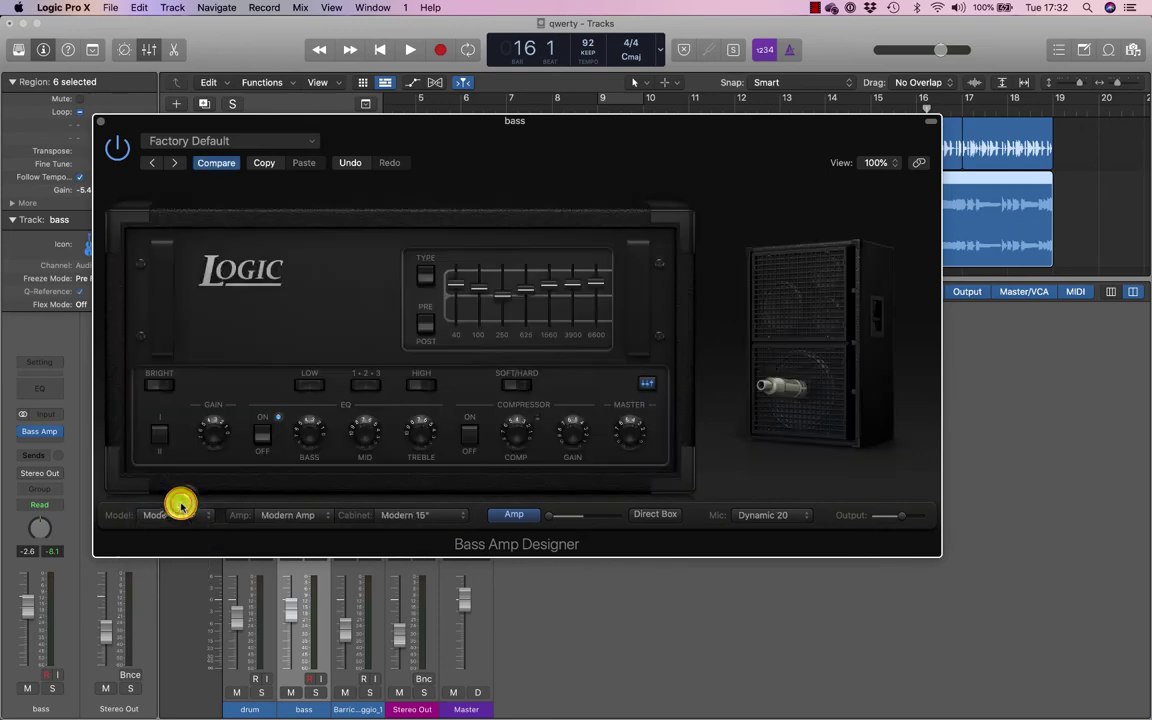
{"action": "left_click", "coordinate": [178, 515]}
{"action": "left_click", "coordinate": [160, 528]}
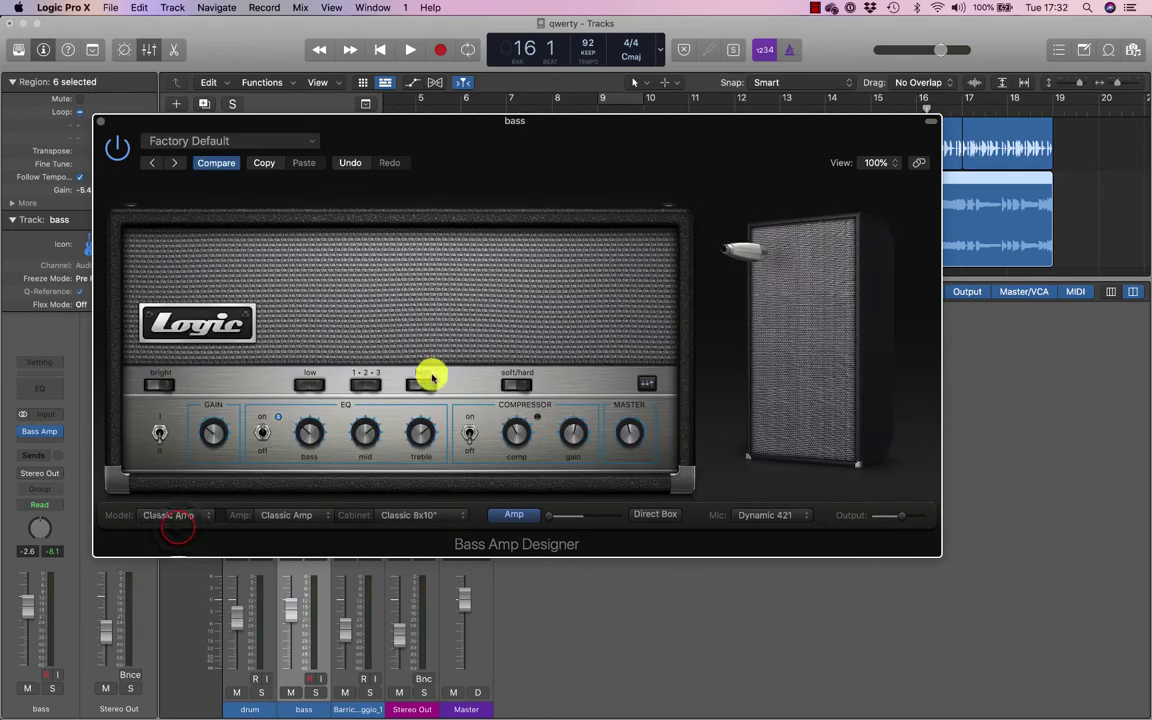
{"action": "left_click", "coordinate": [428, 514]}
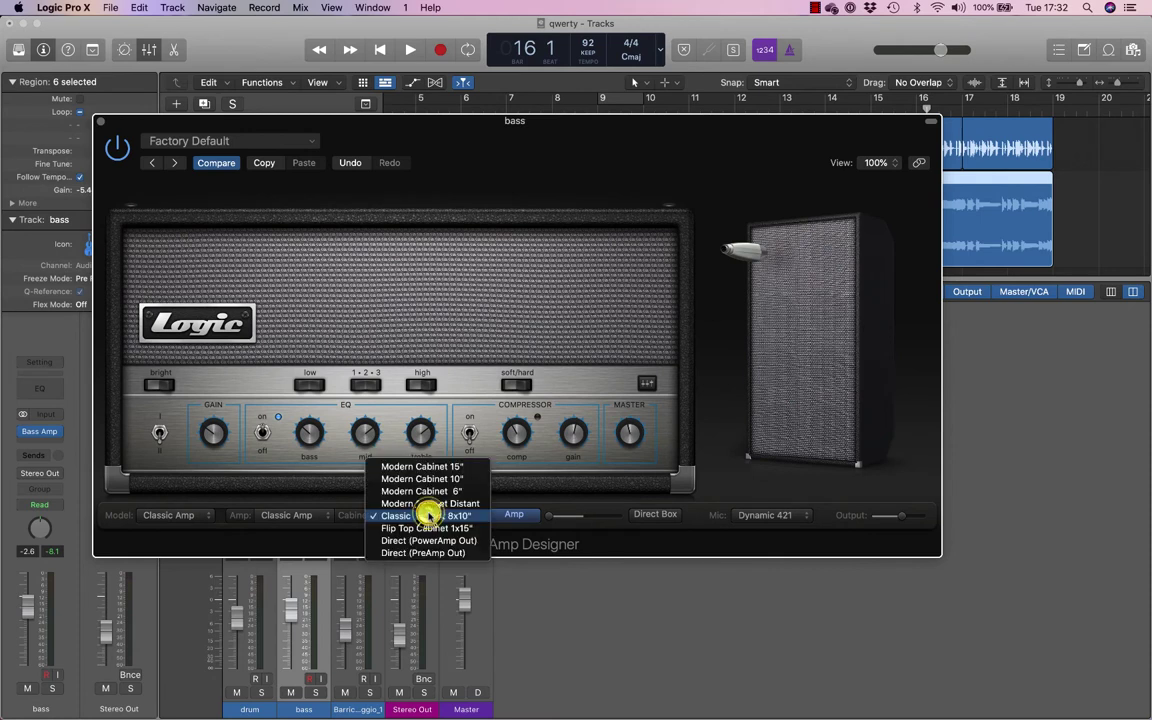
{"action": "left_click", "coordinate": [428, 528]}
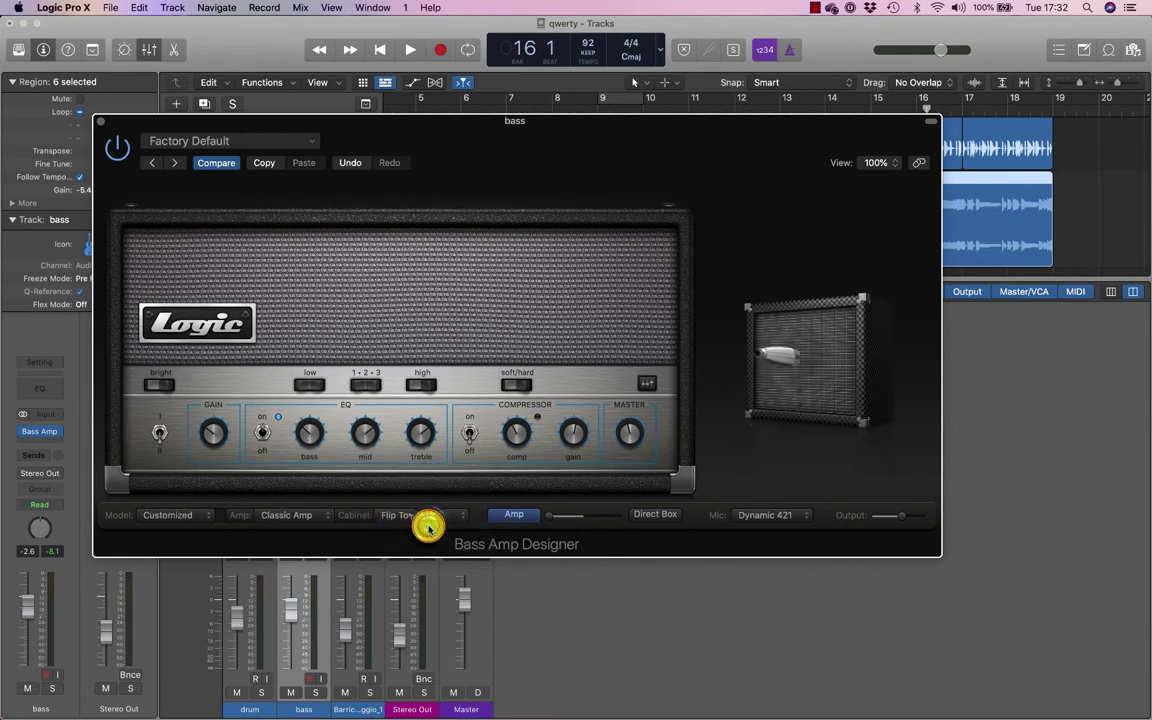
{"action": "left_click", "coordinate": [770, 514]}
{"action": "left_click", "coordinate": [770, 504]}
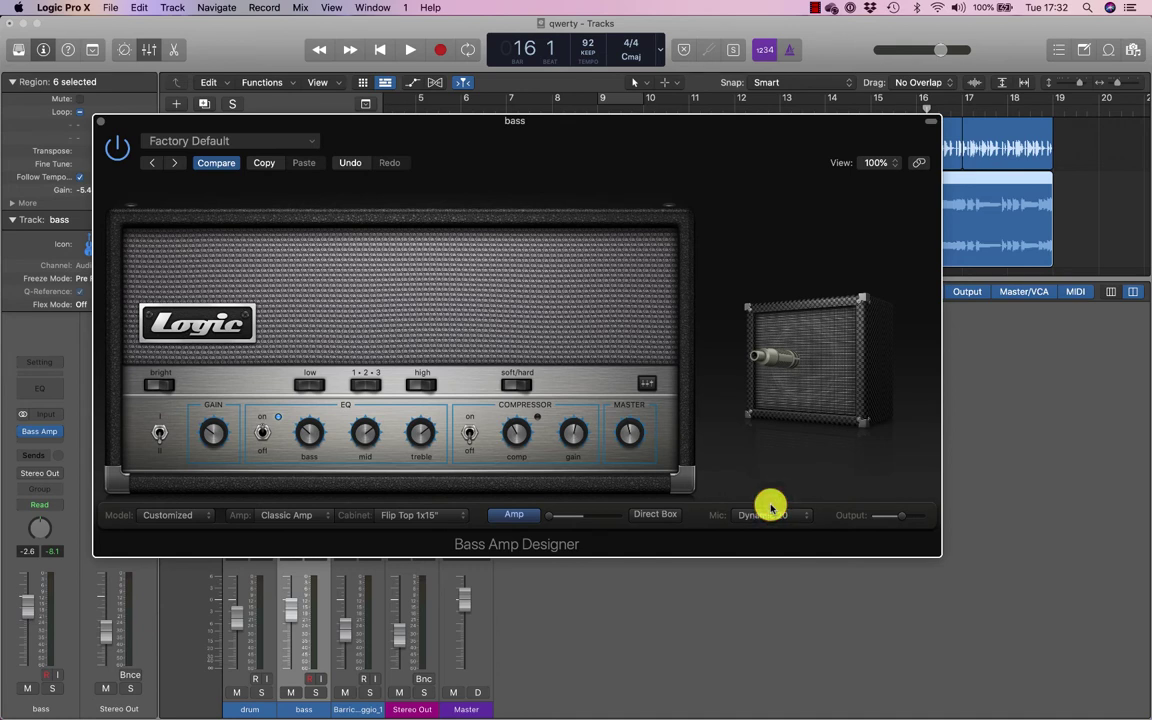
Play back and audition Direct Box and Flip-Top, returning to Modern Amp.
{"action": "key", "text": "space"}
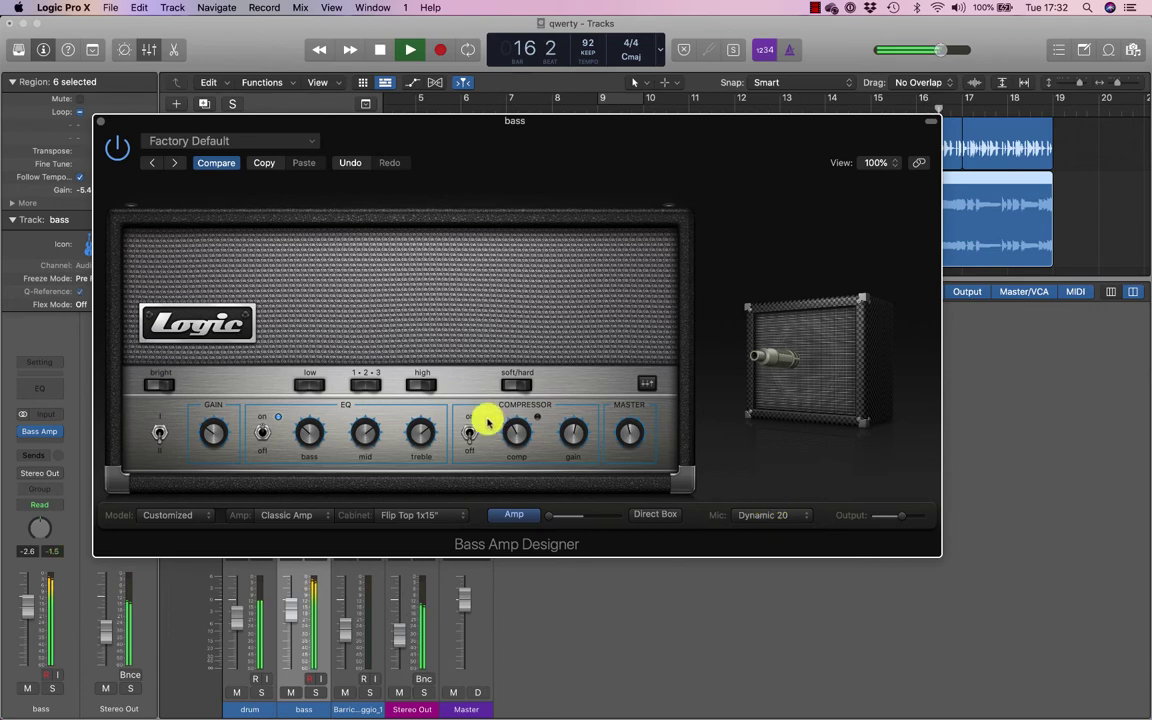
{"action": "left_click", "coordinate": [182, 514]}
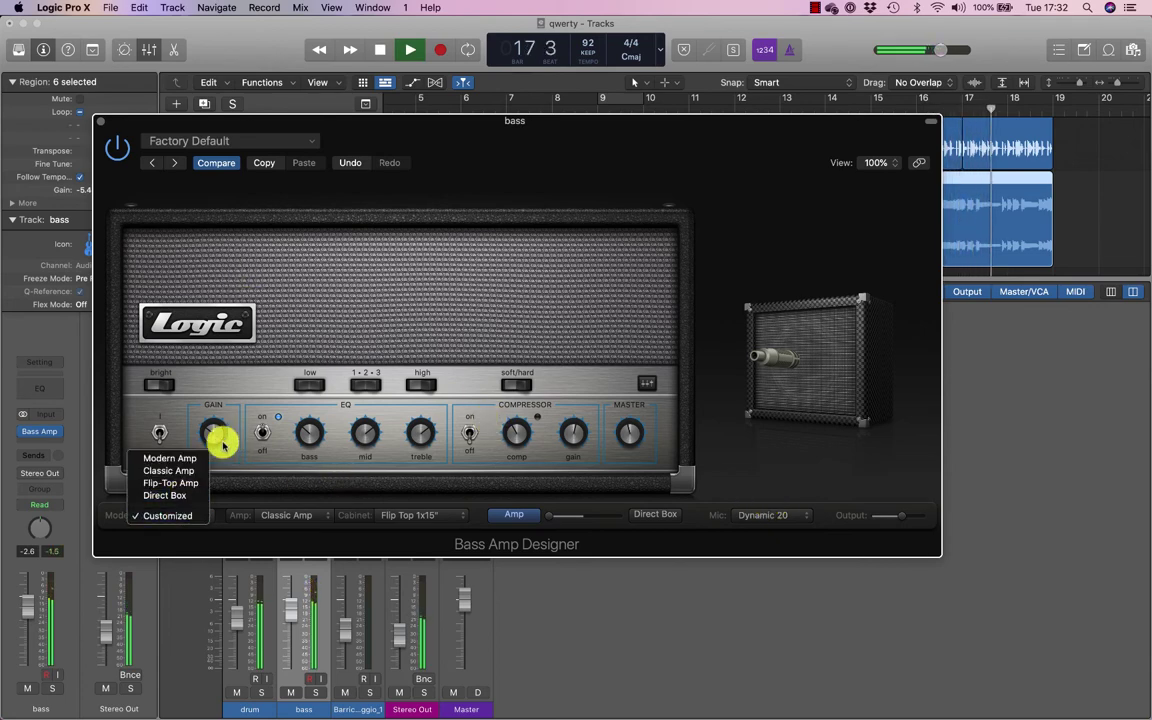
{"action": "left_click", "coordinate": [170, 494]}
{"action": "left_click", "coordinate": [176, 516]}
{"action": "left_click", "coordinate": [172, 503]}
{"action": "left_click", "coordinate": [175, 512]}
{"action": "left_click", "coordinate": [172, 492]}
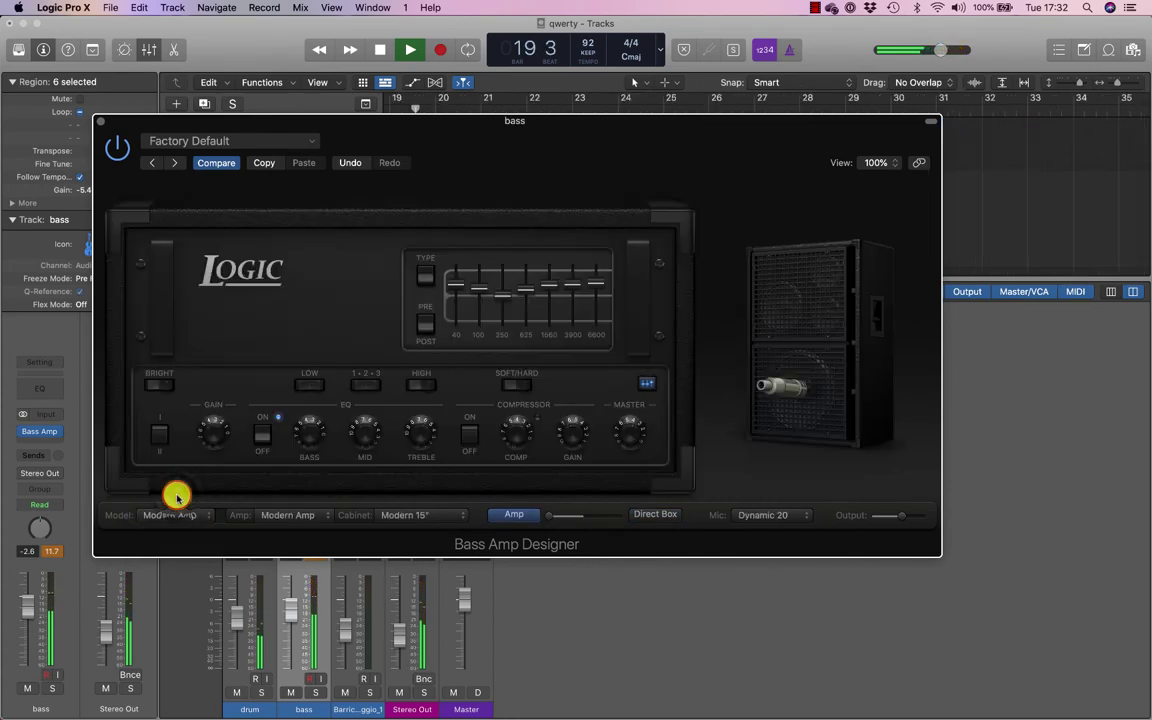
Loop playback over the bass regions in bars 3–8 with the mixer hidden.
{"action": "key", "text": "Return"}
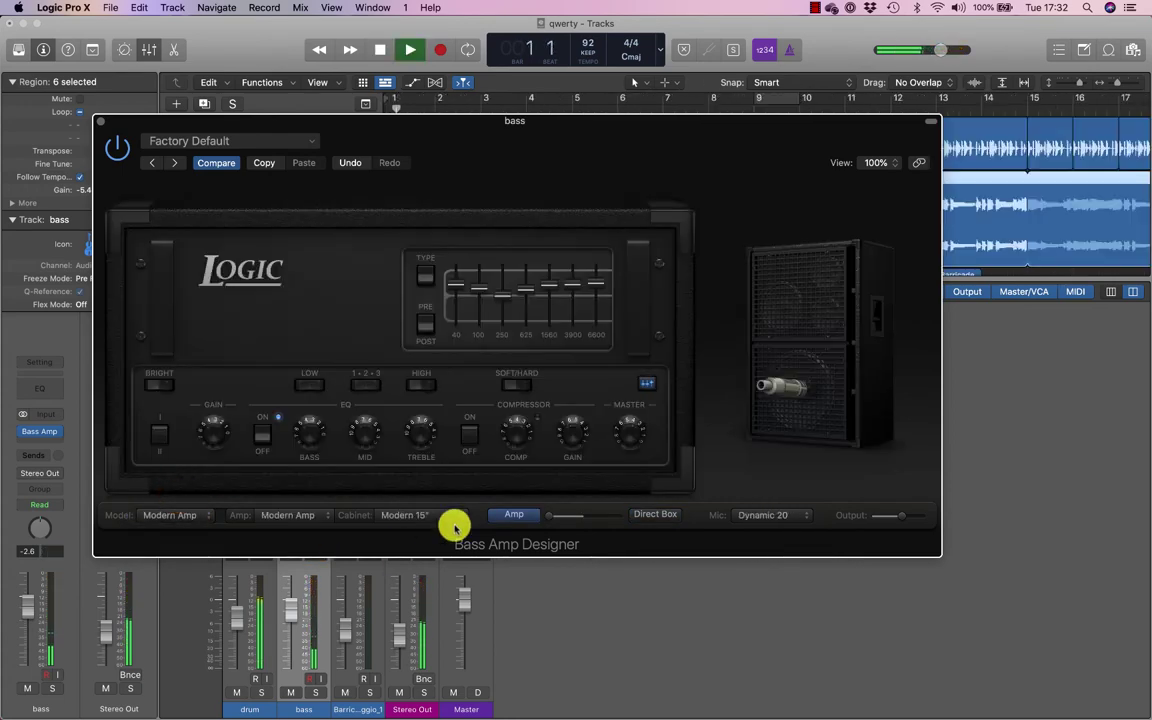
{"action": "left_click_drag", "start_coordinate": [723, 183], "coordinate": [730, 533]}
{"action": "key", "text": "x"}
{"action": "left_click", "coordinate": [668, 370]}
{"action": "left_click_drag", "start_coordinate": [690, 369], "coordinate": [429, 288]}
{"action": "key", "text": "u"}
{"action": "left_click_drag", "start_coordinate": [474, 496], "coordinate": [463, 120]}
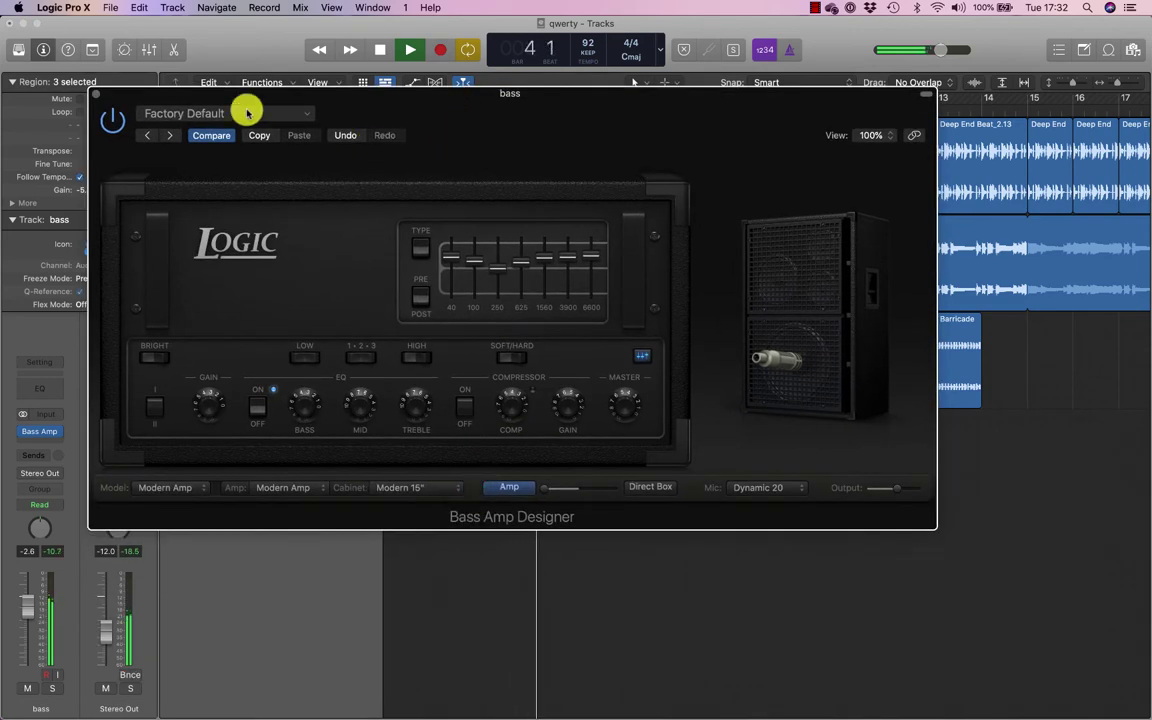
Bypass and re-enable Bass Amp Designer with the bass soloed to compare, then stop.
{"action": "left_click", "coordinate": [119, 121]}
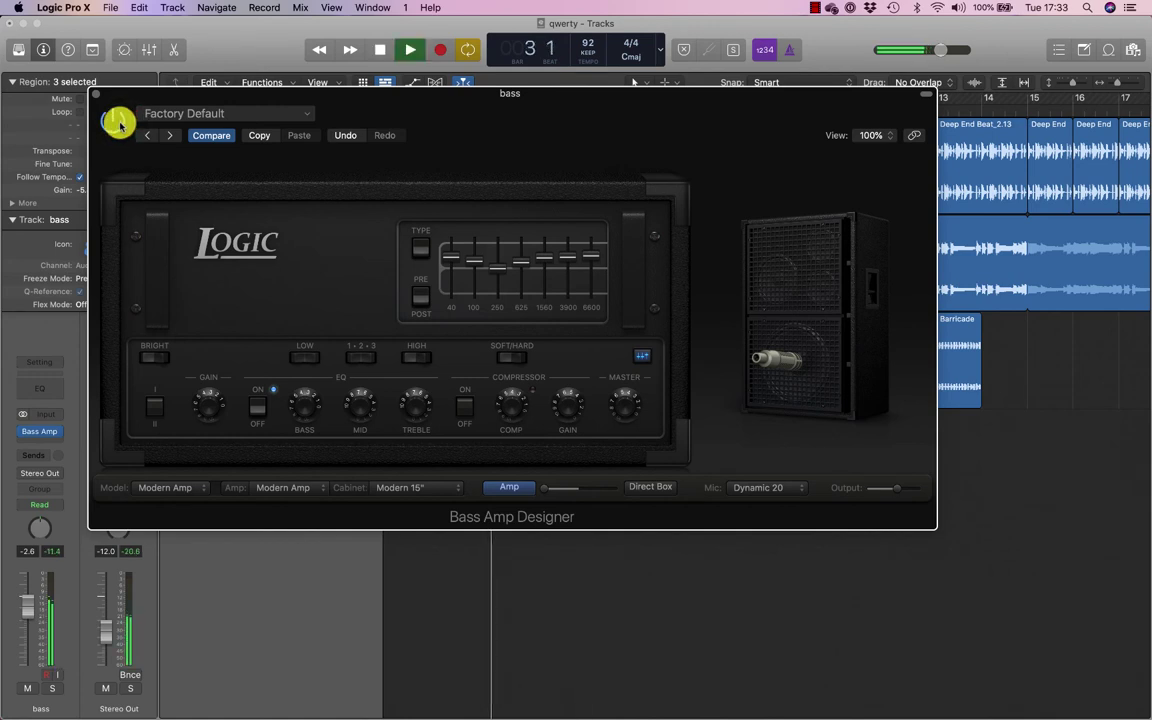
{"action": "left_click", "coordinate": [117, 120]}
{"action": "left_click", "coordinate": [52, 688]}
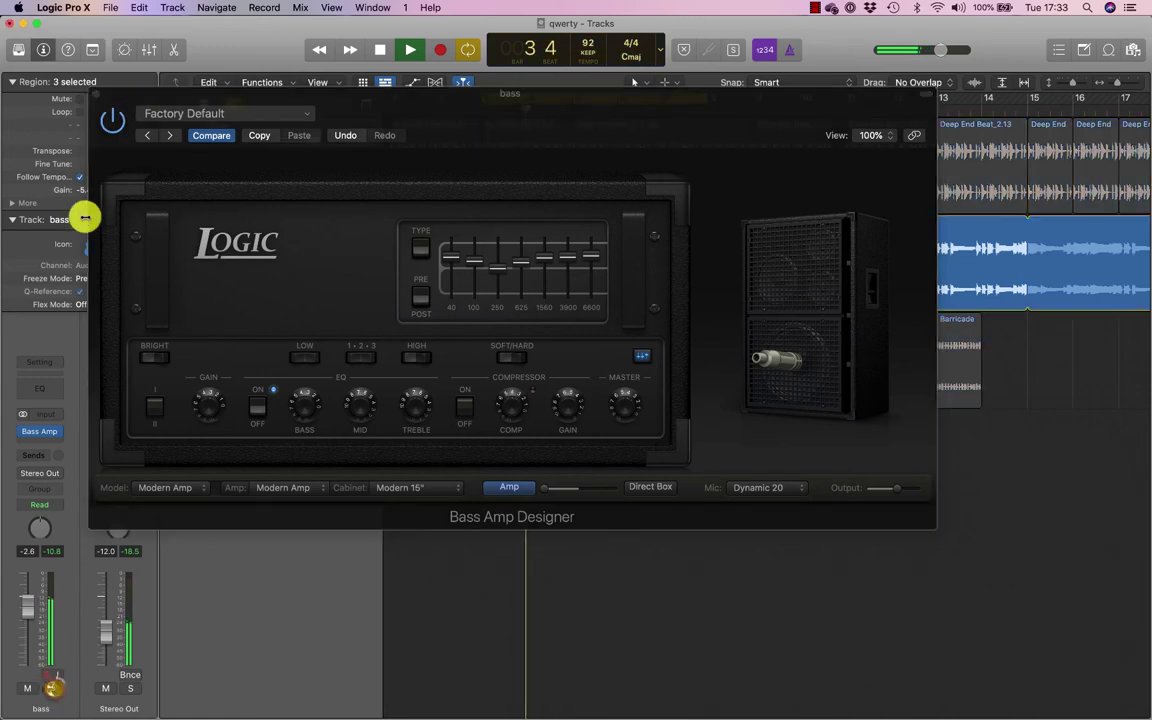
{"action": "left_click", "coordinate": [117, 125]}
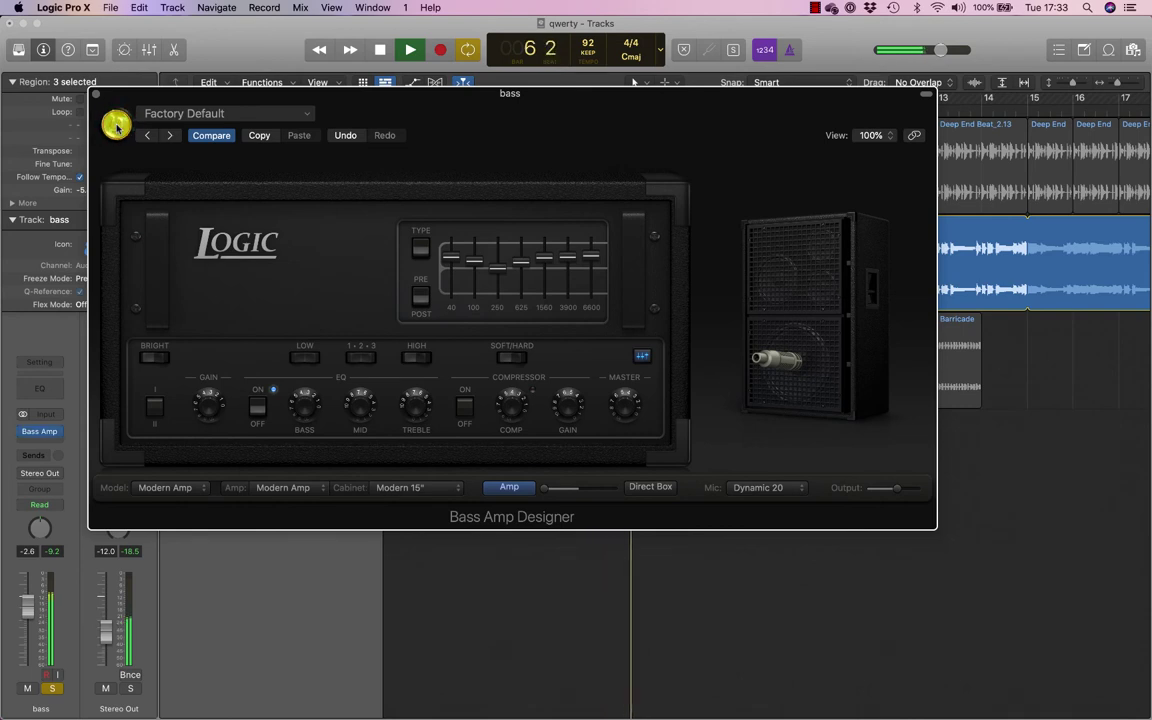
{"action": "key", "text": "space"}
Close the amp window and toggle solo on the bass, drum and Barricade tracks.
{"action": "left_click", "coordinate": [95, 95]}
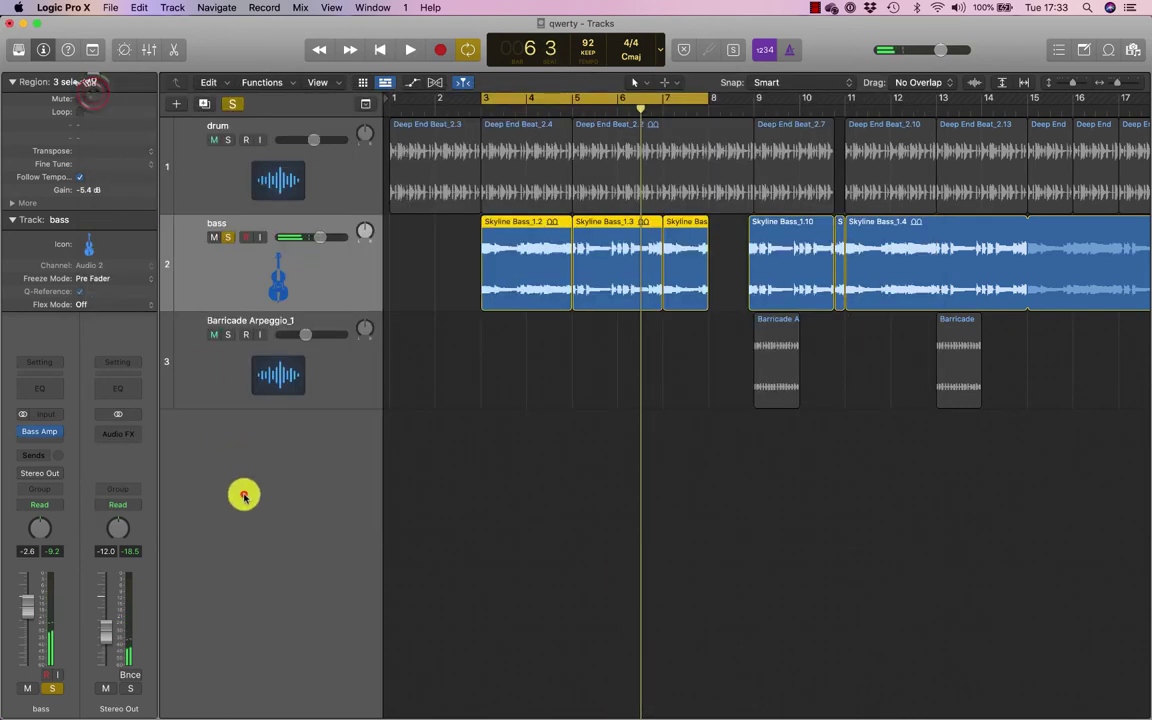
{"action": "left_click", "coordinate": [229, 242]}
{"action": "left_click", "coordinate": [229, 242]}
{"action": "left_click", "coordinate": [229, 242]}
{"action": "left_click", "coordinate": [230, 140]}
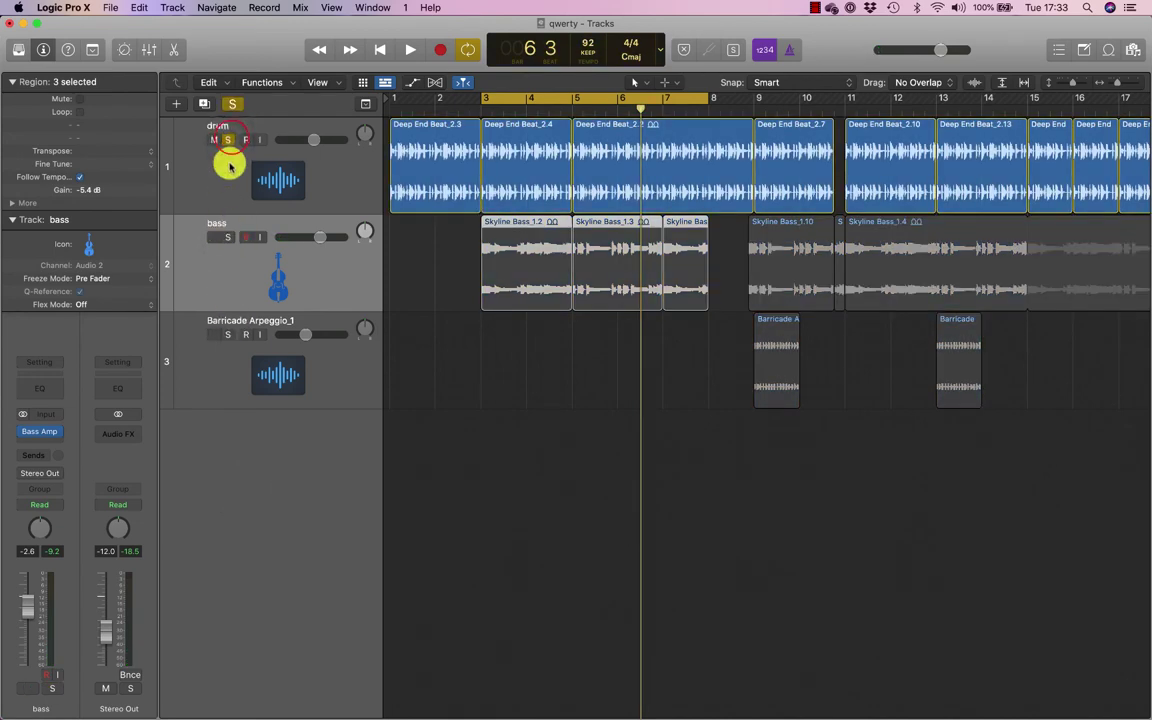
{"action": "left_click", "coordinate": [228, 139]}
{"action": "left_click", "coordinate": [228, 236]}
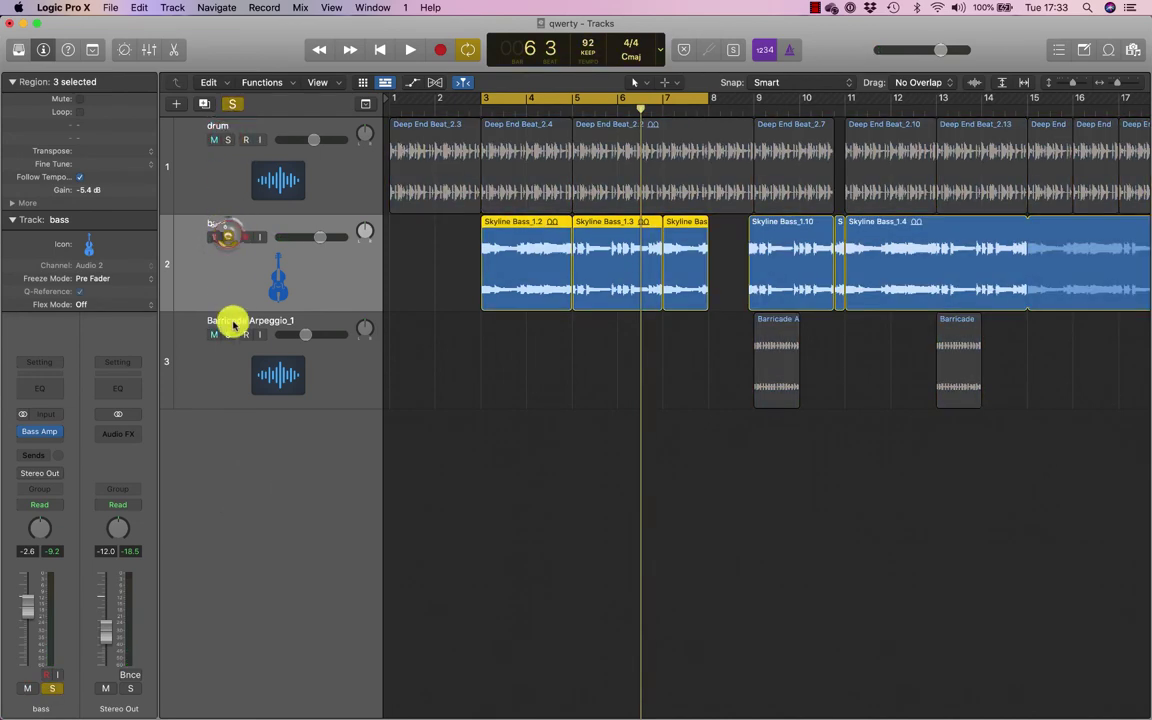
{"action": "left_click", "coordinate": [228, 334]}
{"action": "left_click", "coordinate": [228, 236]}
{"action": "left_click", "coordinate": [228, 334]}
Mute and solo tracks individually and by dragging across all three, ending with nothing soloed.
{"action": "left_click", "coordinate": [214, 334]}
{"action": "left_click", "coordinate": [213, 139]}
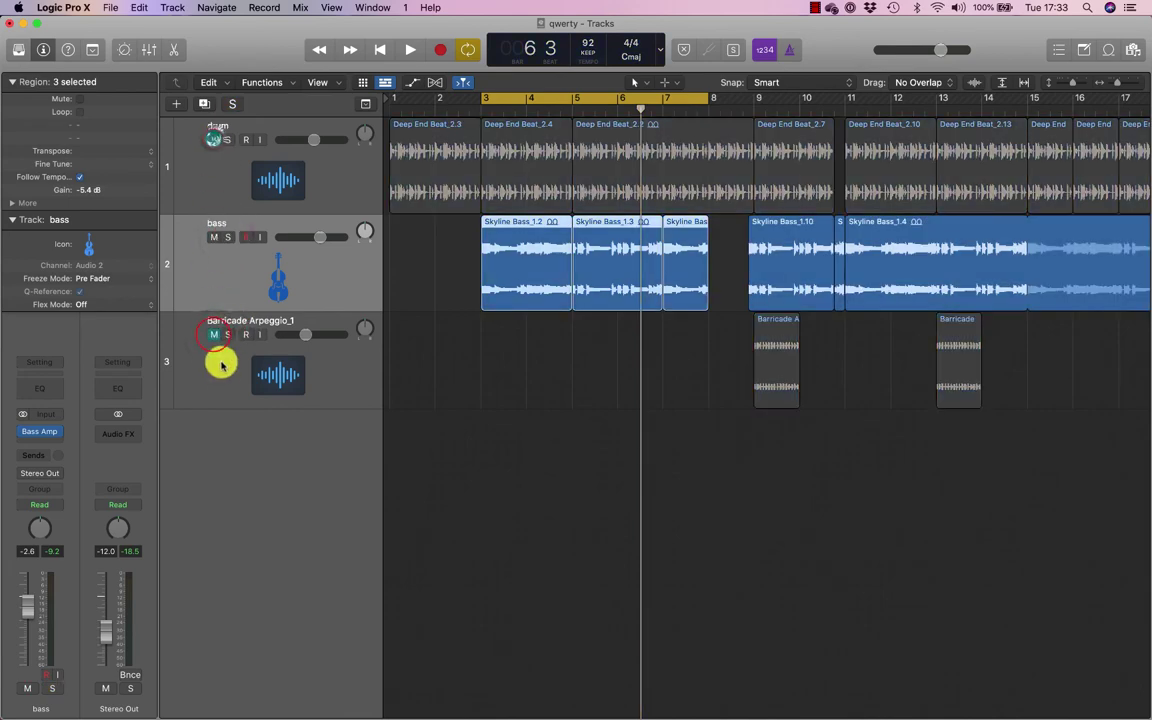
{"action": "left_click", "coordinate": [214, 334]}
{"action": "left_click", "coordinate": [213, 139]}
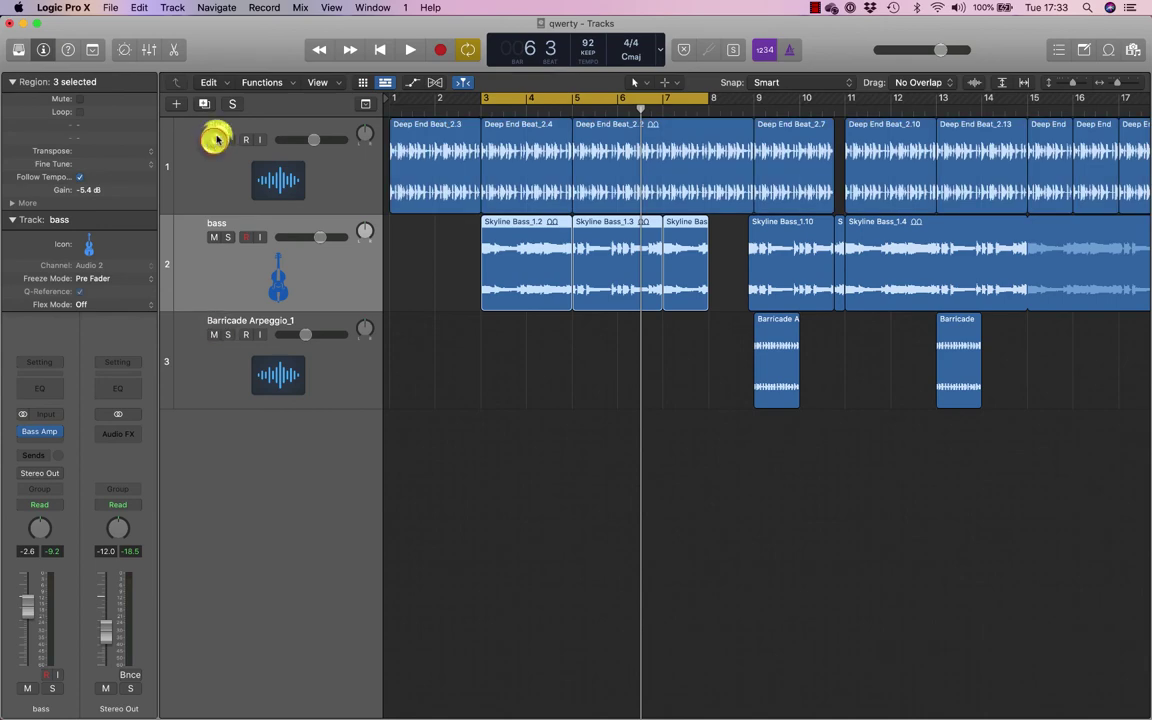
{"action": "left_click_drag", "start_coordinate": [213, 139], "coordinate": [222, 387]}
{"action": "left_click_drag", "start_coordinate": [226, 139], "coordinate": [234, 334]}
{"action": "left_click", "coordinate": [229, 139]}
{"action": "left_click_drag", "start_coordinate": [227, 237], "coordinate": [236, 386]}
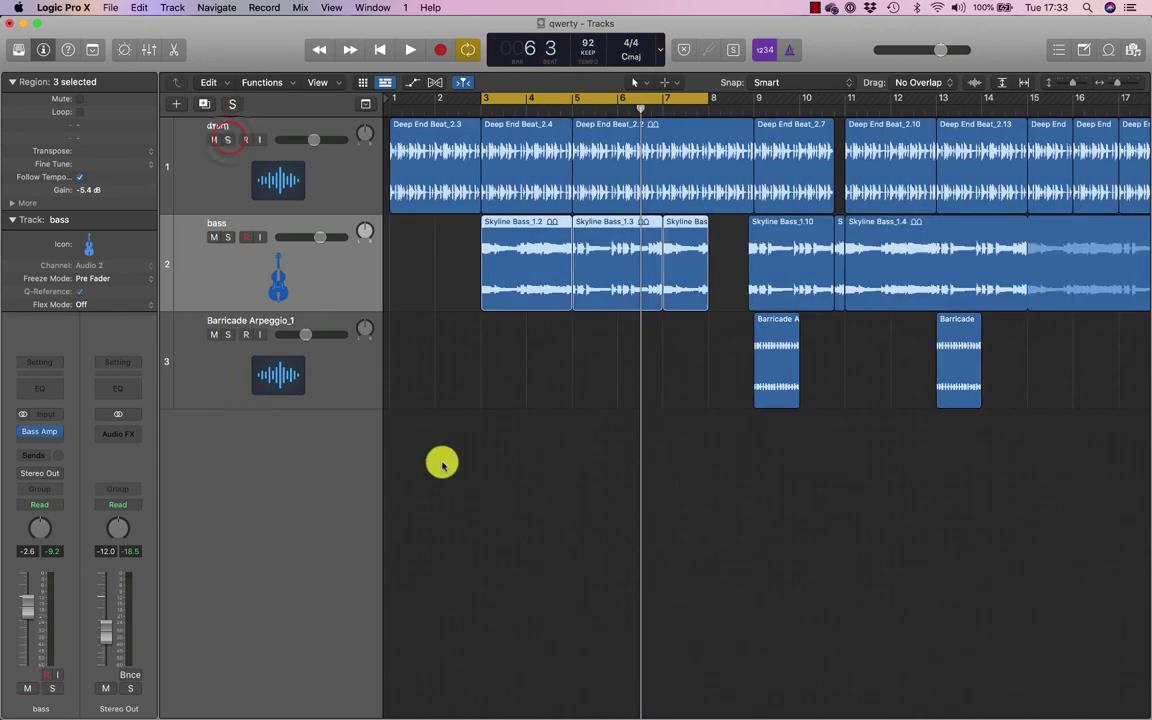
Show the mixer and briefly solo, then unsolo, the bass and Barricade Arpeggio_1 channels.
{"action": "key", "text": "x"}
{"action": "left_click", "coordinate": [315, 692]}
{"action": "left_click", "coordinate": [315, 692]}
{"action": "left_click", "coordinate": [371, 693]}
{"action": "left_click", "coordinate": [371, 693]}
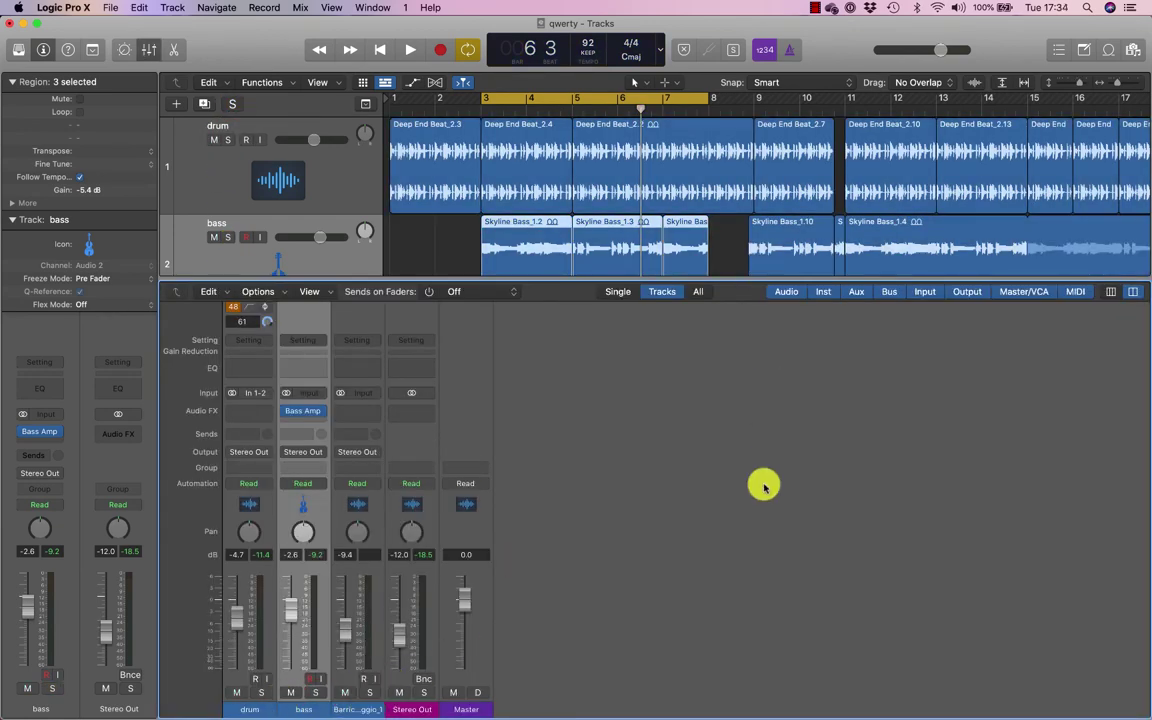
Set the cycle range to the first Barricade region at bar 9.
{"action": "key", "text": "x"}
{"action": "left_click", "coordinate": [892, 462]}
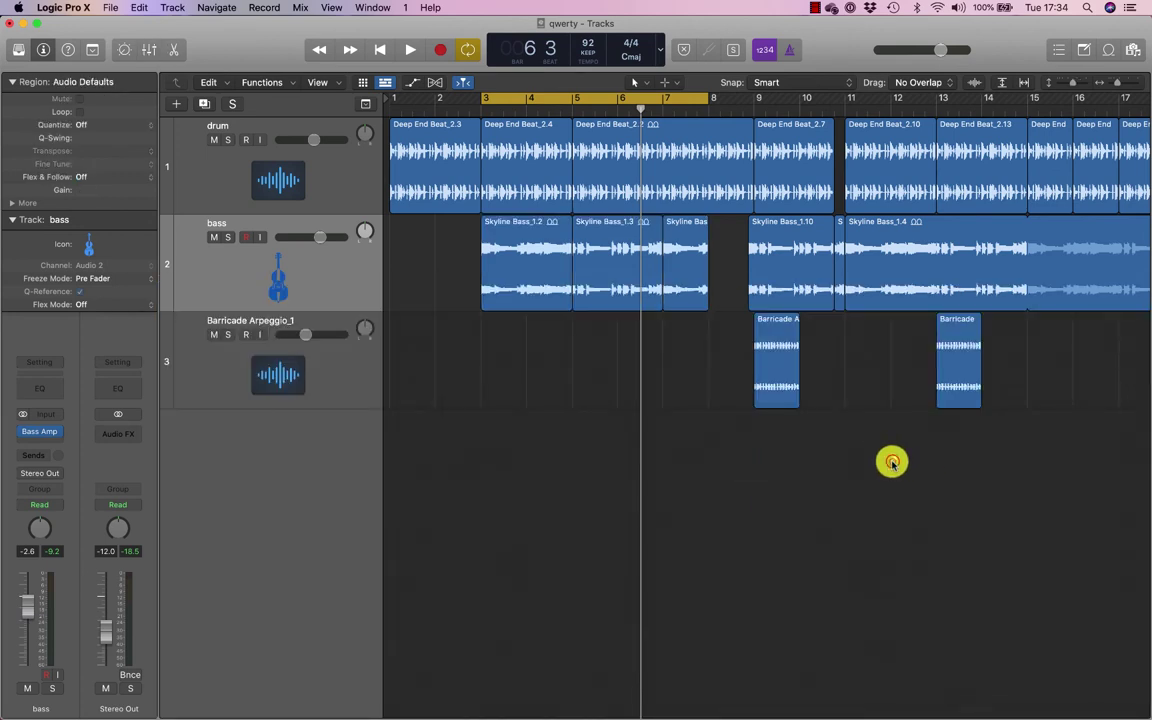
{"action": "left_click_drag", "start_coordinate": [837, 447], "coordinate": [742, 387]}
{"action": "key", "text": "super+u"}
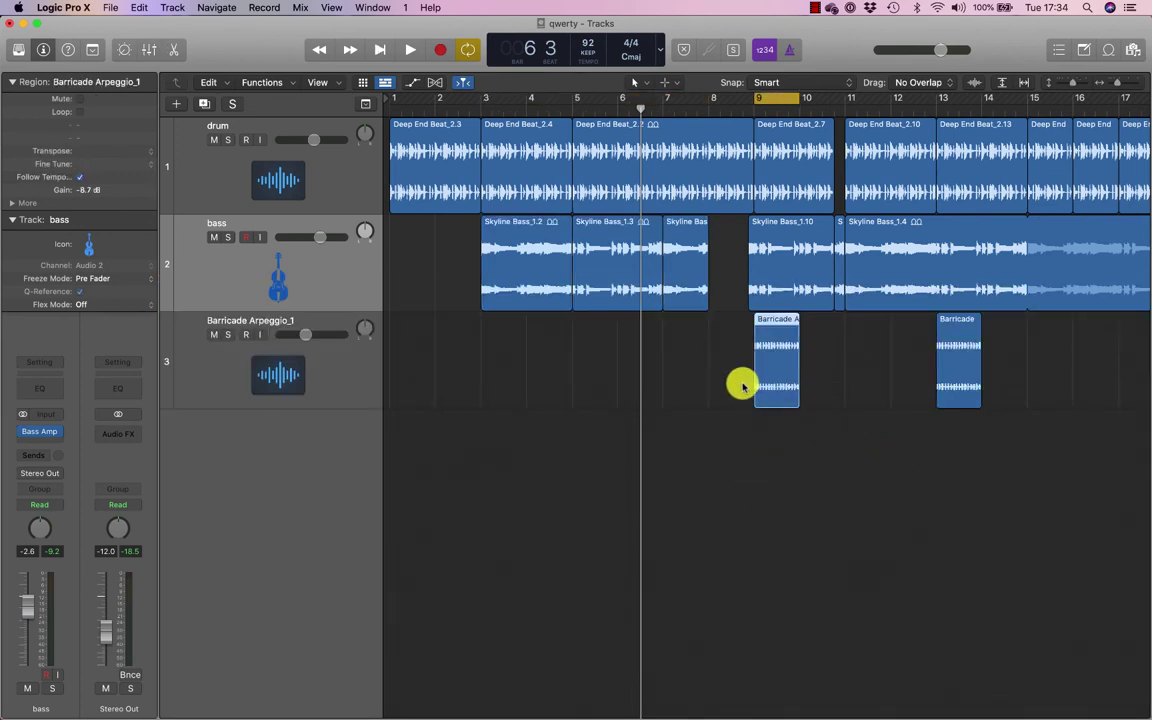
Play the cycle and solo the Barricade Arpeggio_1 track, then stop.
{"action": "left_click", "coordinate": [285, 362]}
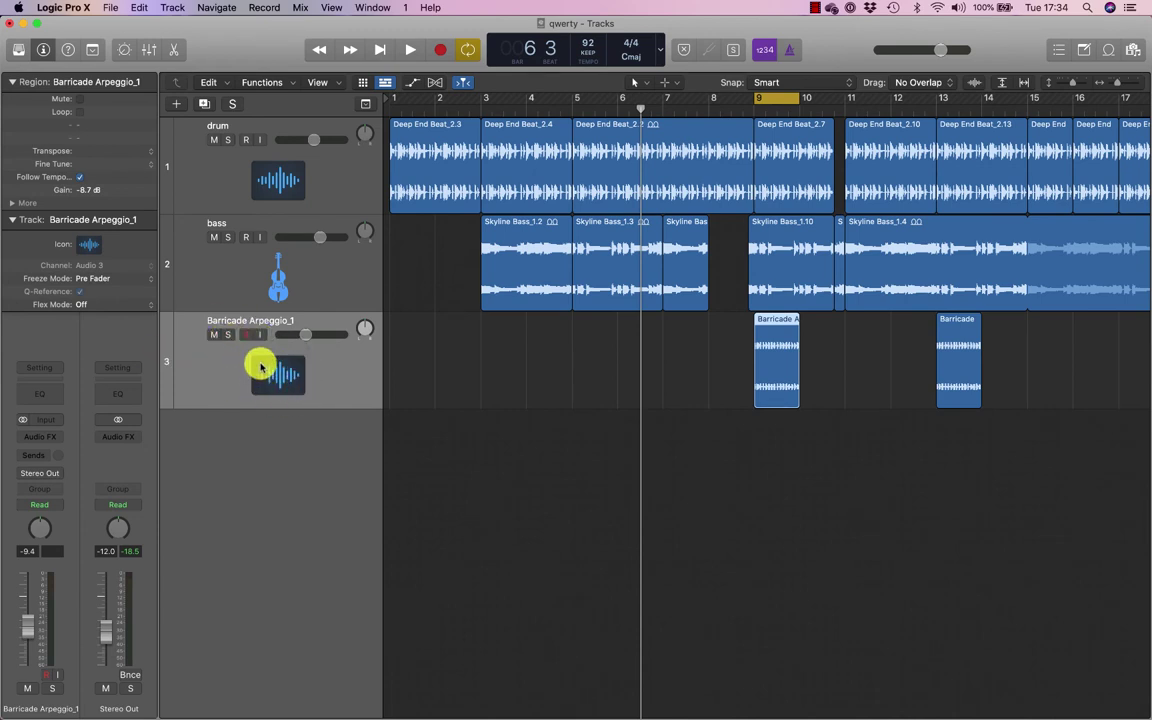
{"action": "key", "text": "space"}
{"action": "left_click", "coordinate": [227, 335]}
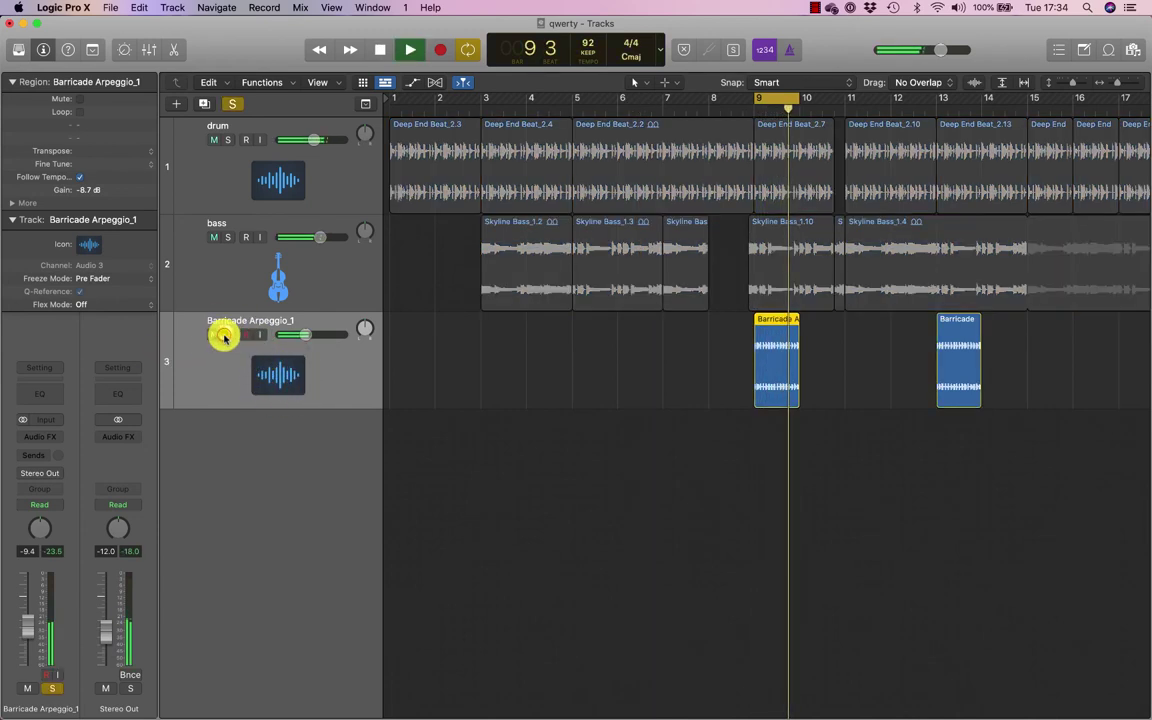
{"action": "left_click", "coordinate": [223, 336]}
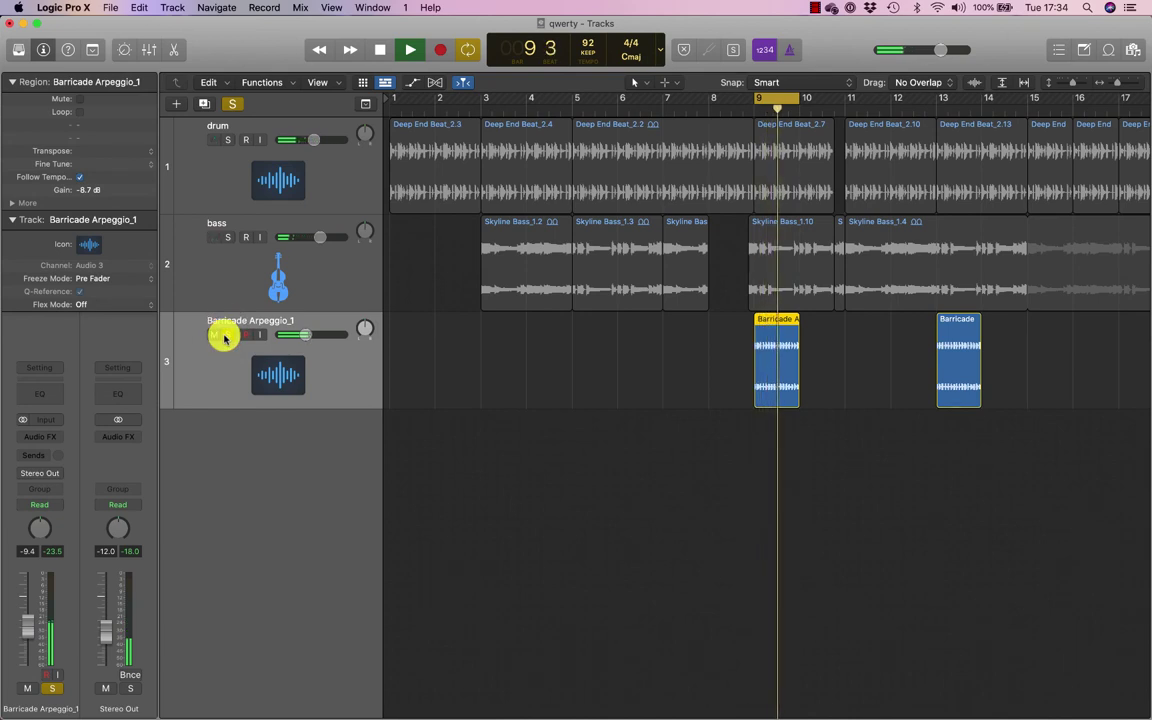
{"action": "left_click", "coordinate": [319, 378]}
{"action": "key", "text": "space"}
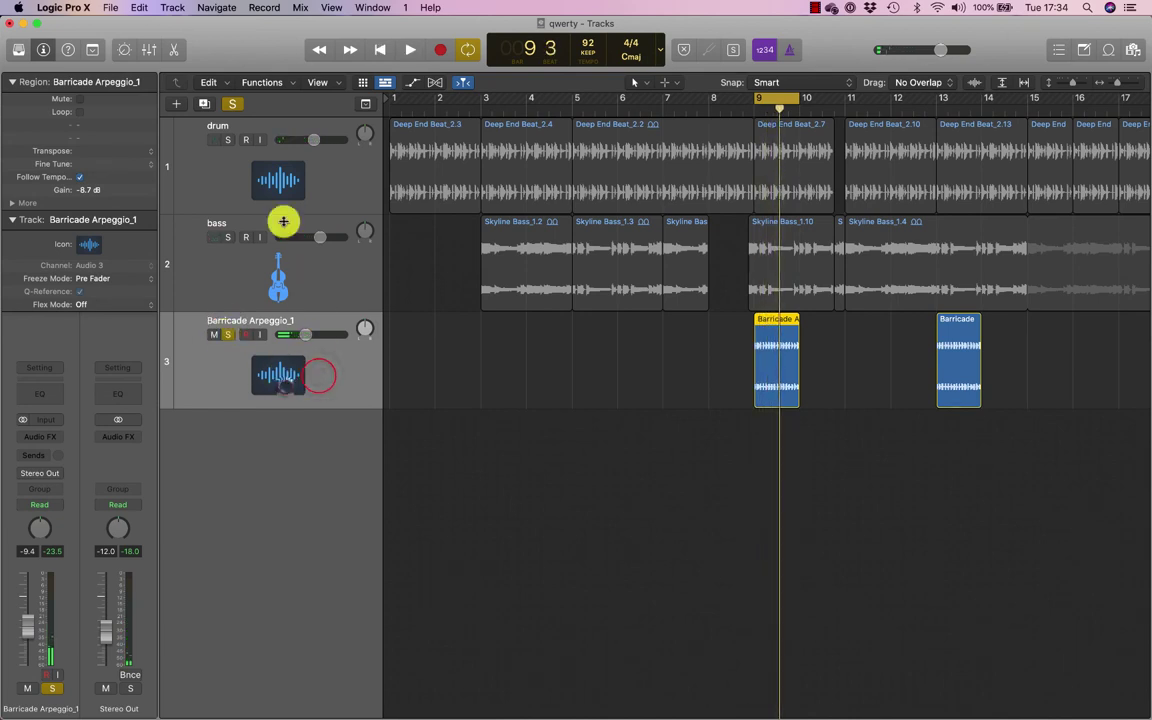
Click through the track headers, reselect Barricade Arpeggio_1, and show the mixer.
{"action": "left_click", "coordinate": [278, 280]}
{"action": "left_click", "coordinate": [278, 180]}
{"action": "left_click", "coordinate": [250, 373]}
{"action": "left_click", "coordinate": [284, 182]}
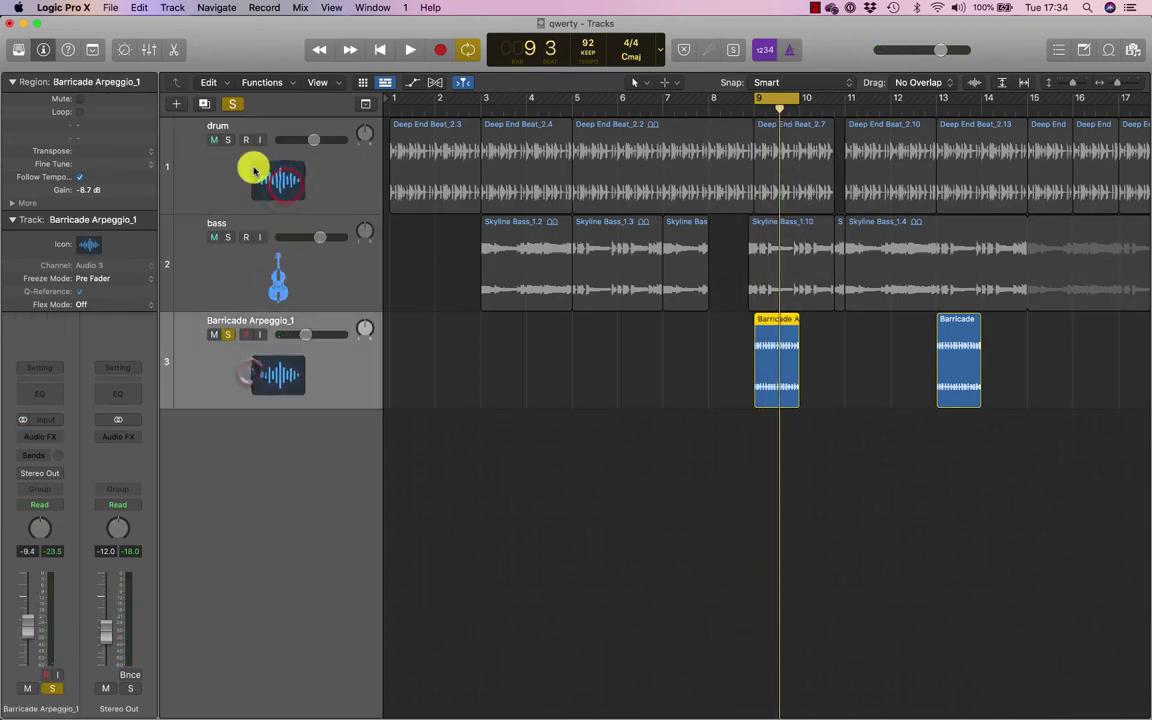
{"action": "left_click", "coordinate": [247, 375]}
{"action": "key", "text": "x"}
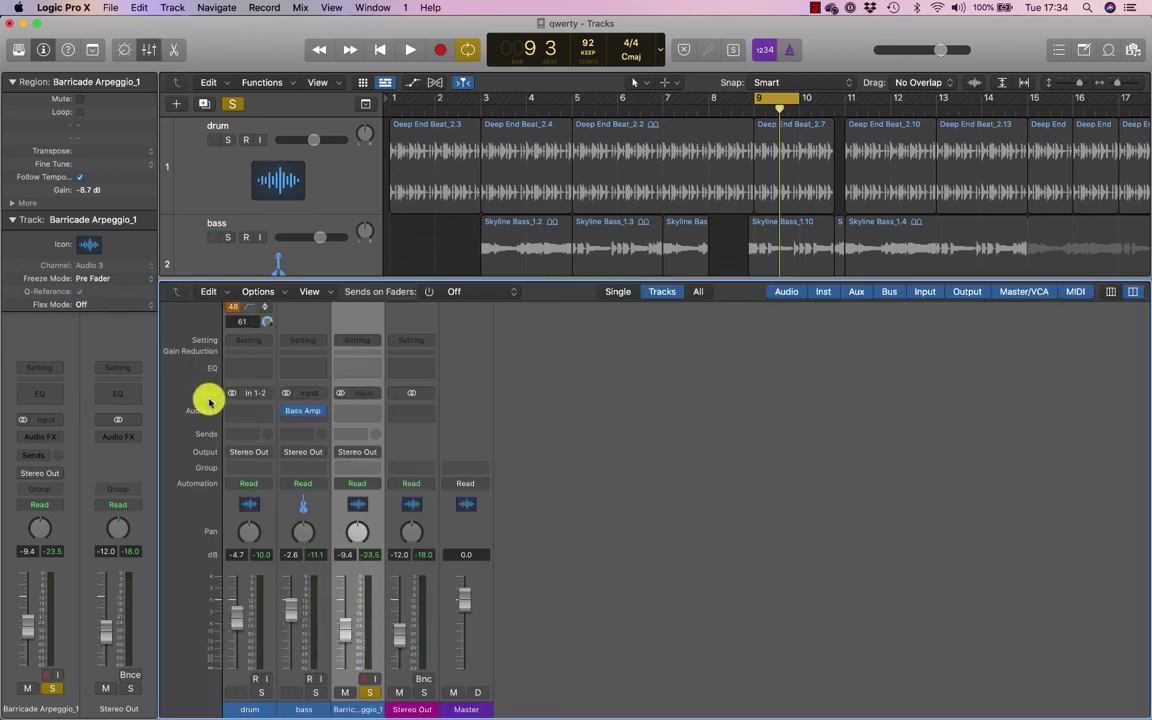
Insert Space Designer (Stereo) from the Reverb category on the Barricade Arpeggio_1 channel.
{"action": "left_click", "coordinate": [362, 411]}
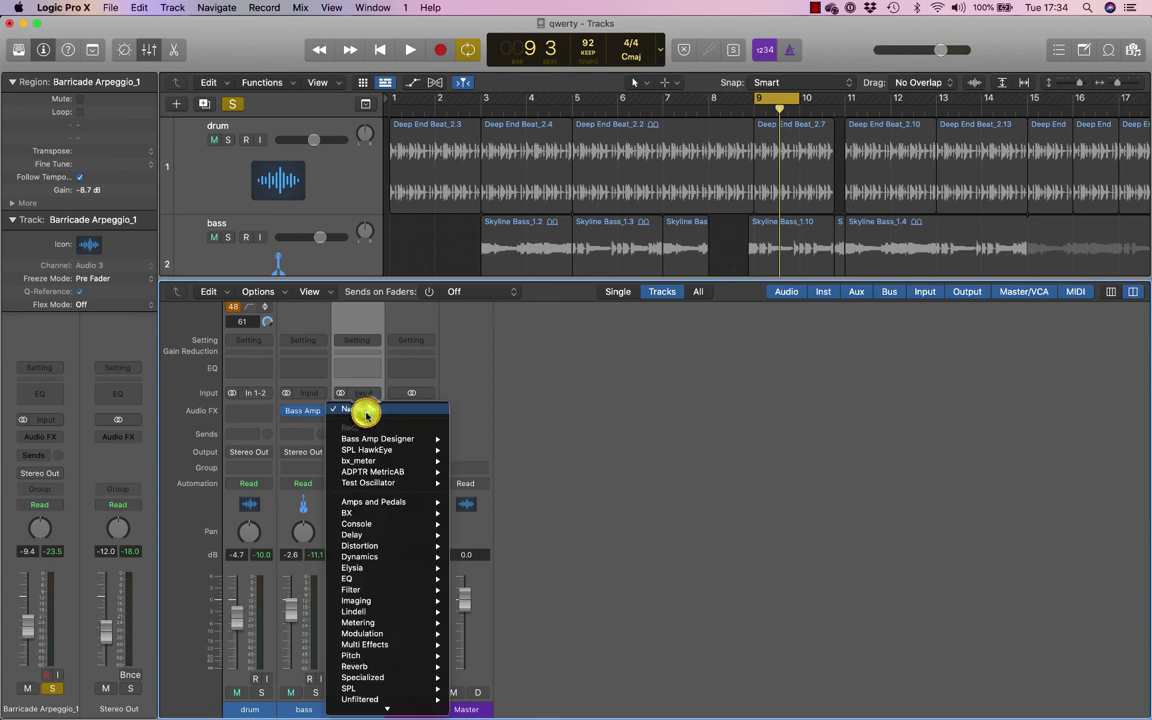
{"action": "mouse_move", "coordinate": [368, 441]}
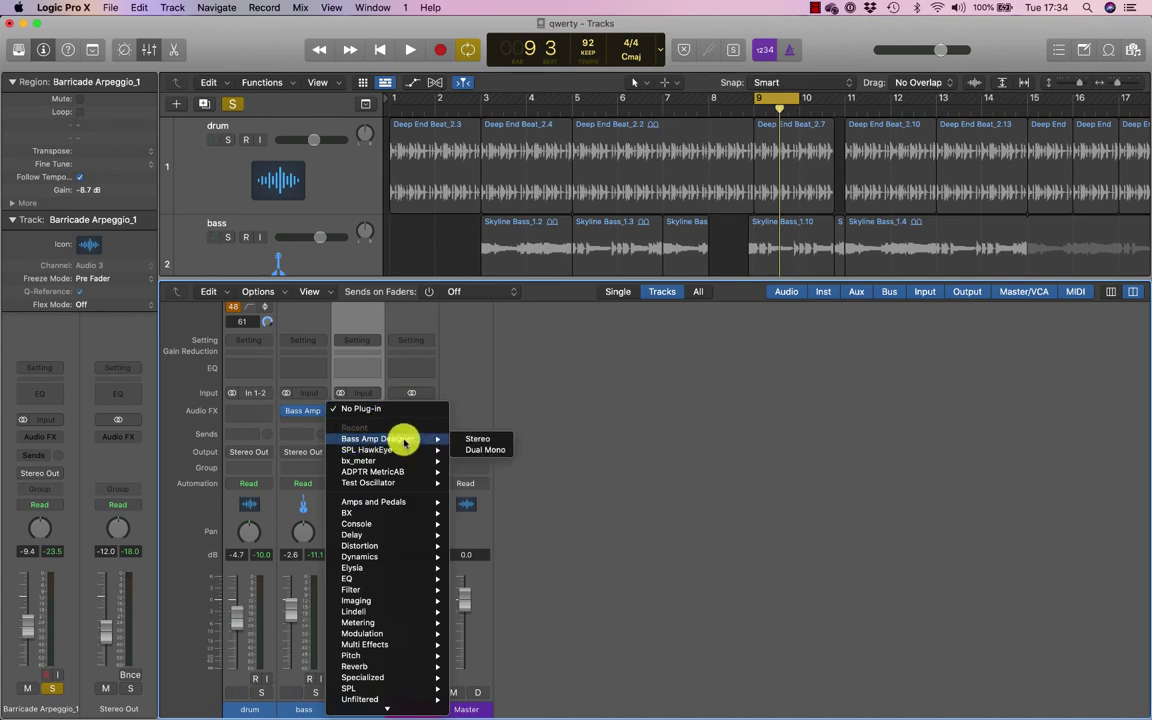
{"action": "mouse_move", "coordinate": [410, 602]}
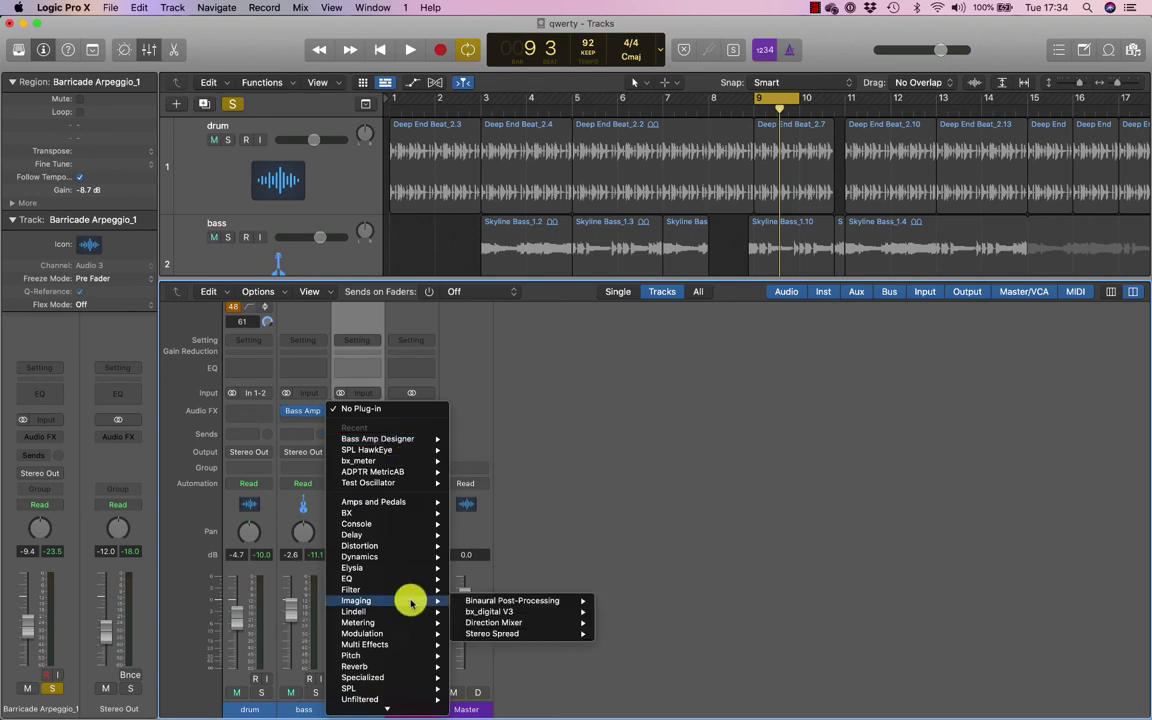
{"action": "mouse_move", "coordinate": [404, 664]}
{"action": "mouse_move", "coordinate": [540, 675]}
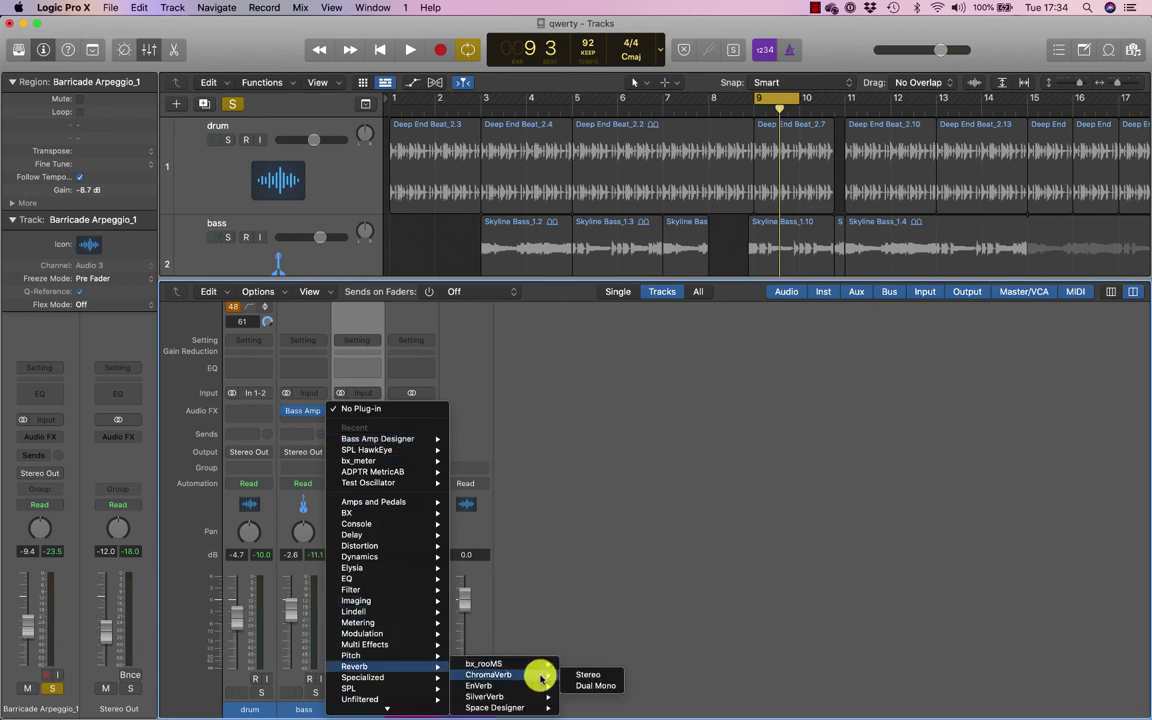
{"action": "mouse_move", "coordinate": [540, 709]}
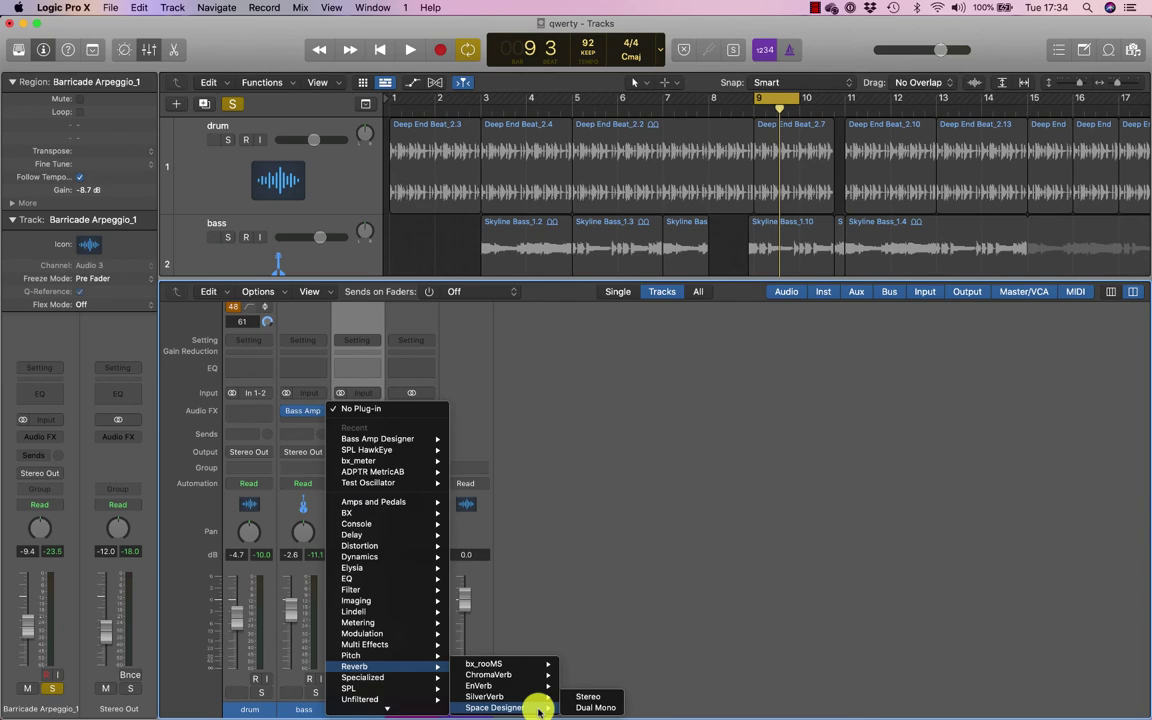
{"action": "left_click", "coordinate": [587, 697]}
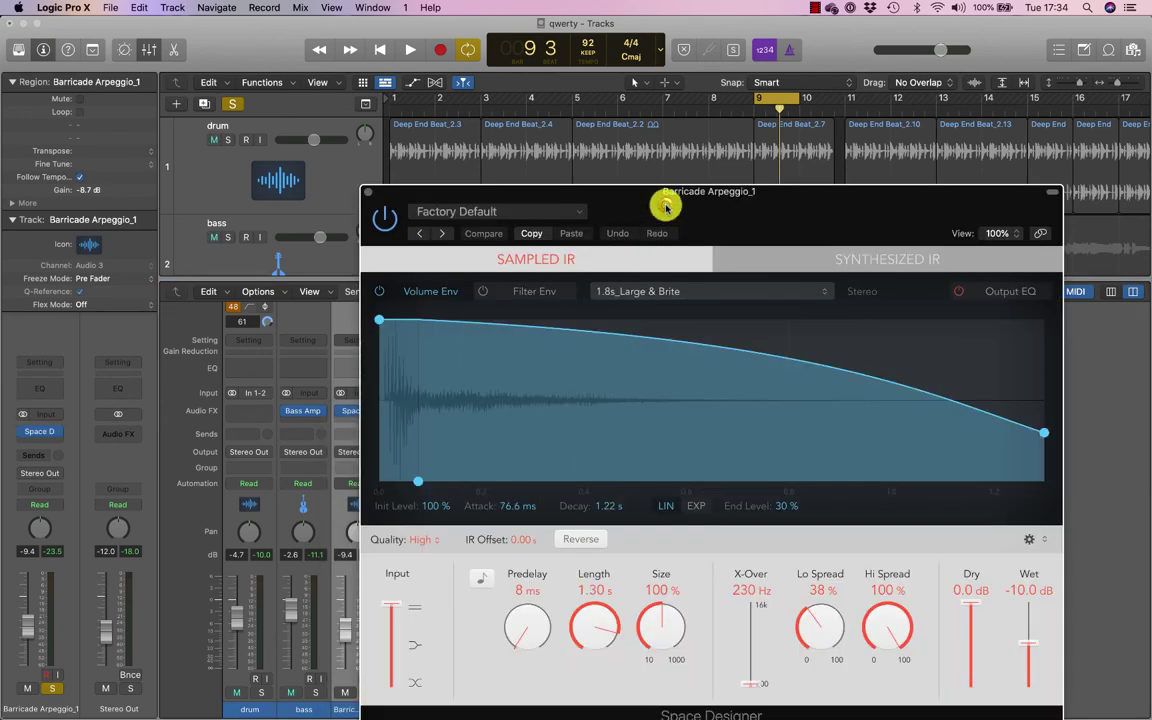
Load the Medium Spaces > Rooms > 1.5s Piano Warmth preset into Space Designer (1.53 s length).
{"action": "left_click_drag", "start_coordinate": [666, 207], "coordinate": [389, 110]}
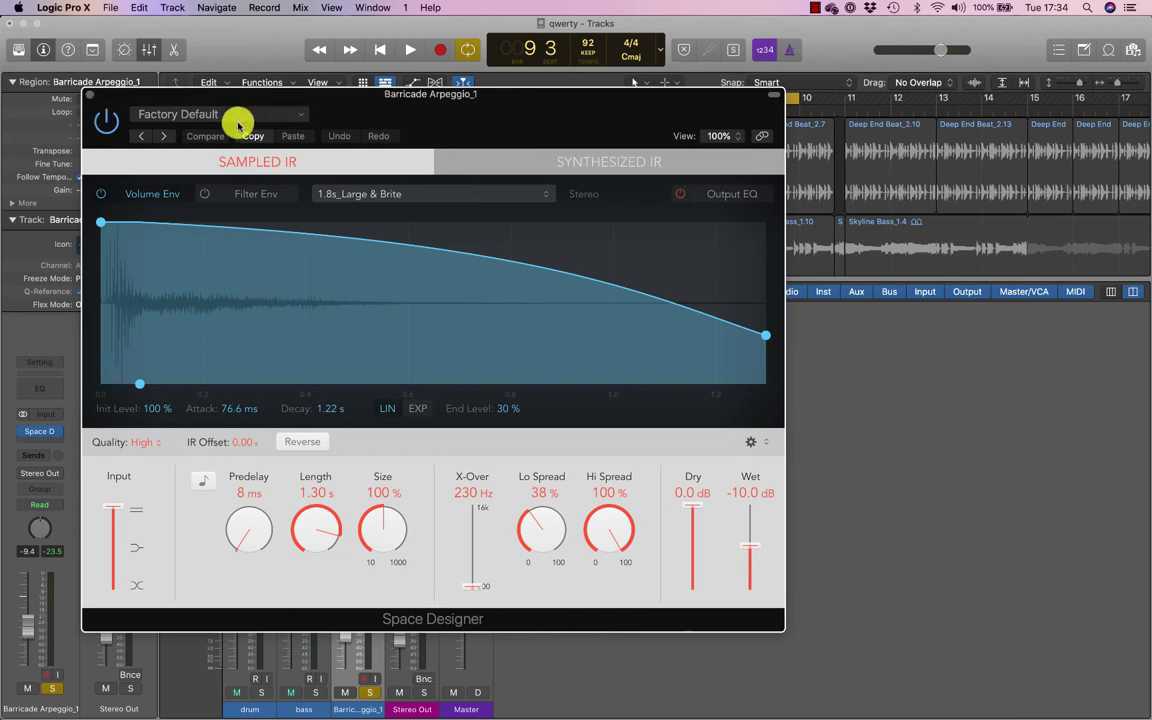
{"action": "left_click", "coordinate": [186, 116]}
{"action": "left_click", "coordinate": [186, 116]}
{"action": "left_click", "coordinate": [186, 116]}
{"action": "left_click", "coordinate": [186, 116]}
{"action": "left_click", "coordinate": [186, 116]}
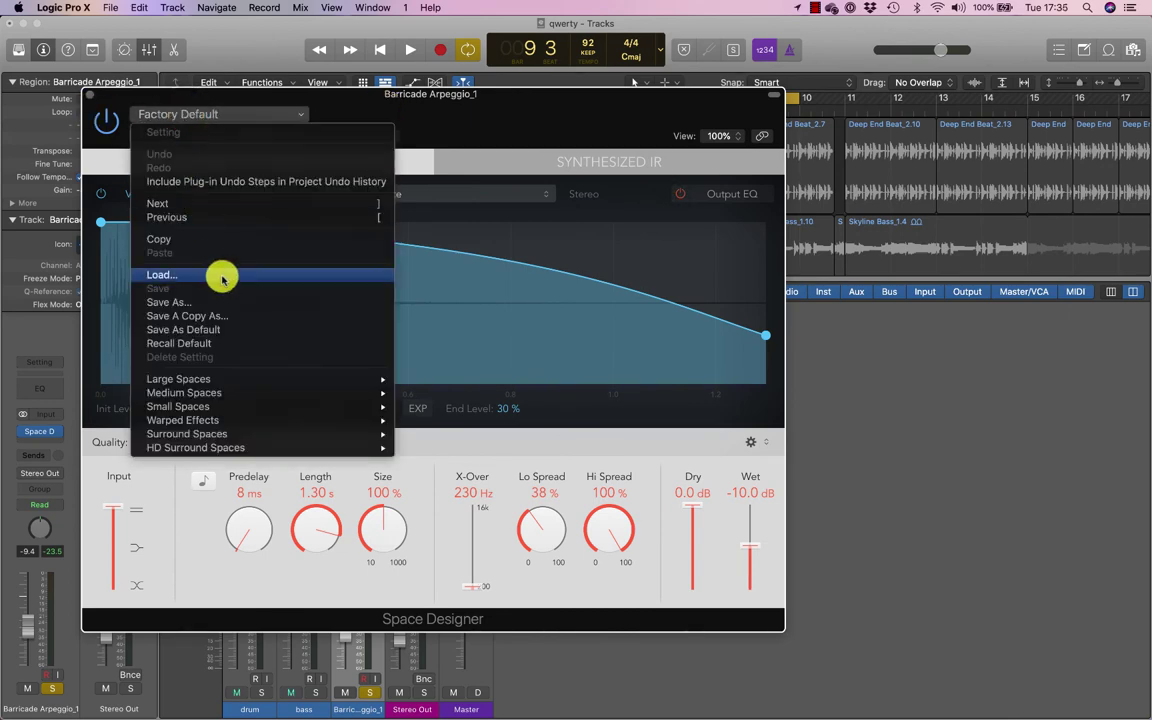
{"action": "mouse_move", "coordinate": [239, 381]}
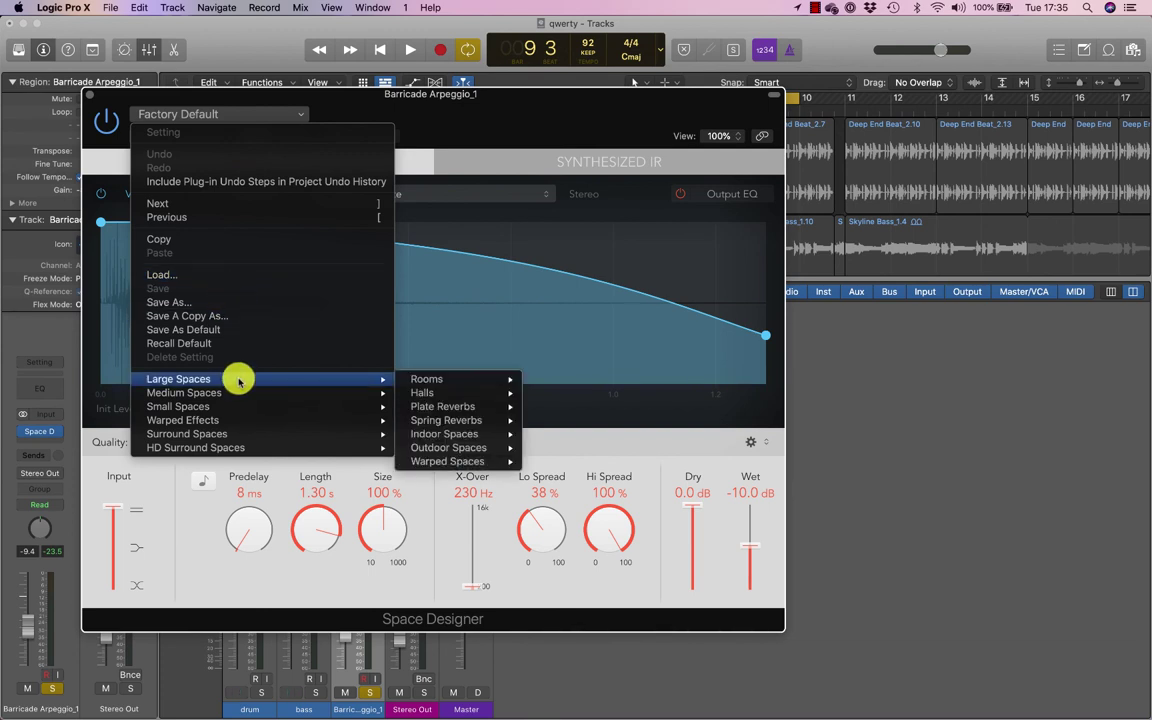
{"action": "mouse_move", "coordinate": [444, 384]}
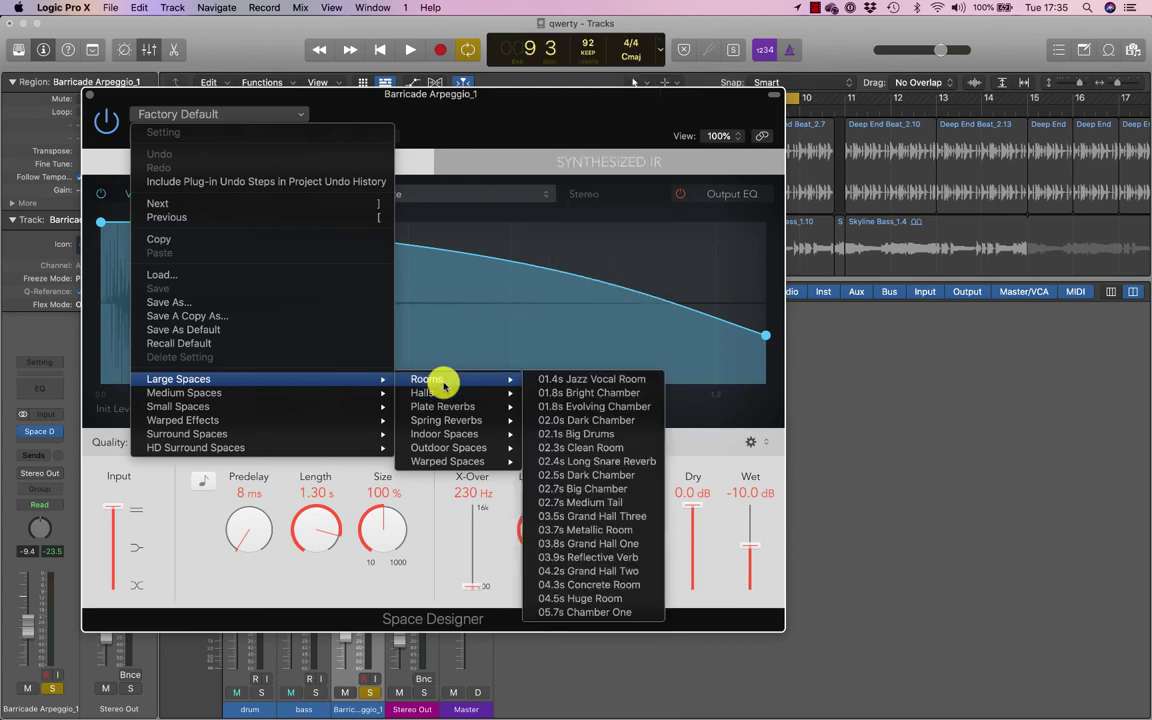
{"action": "mouse_move", "coordinate": [386, 393]}
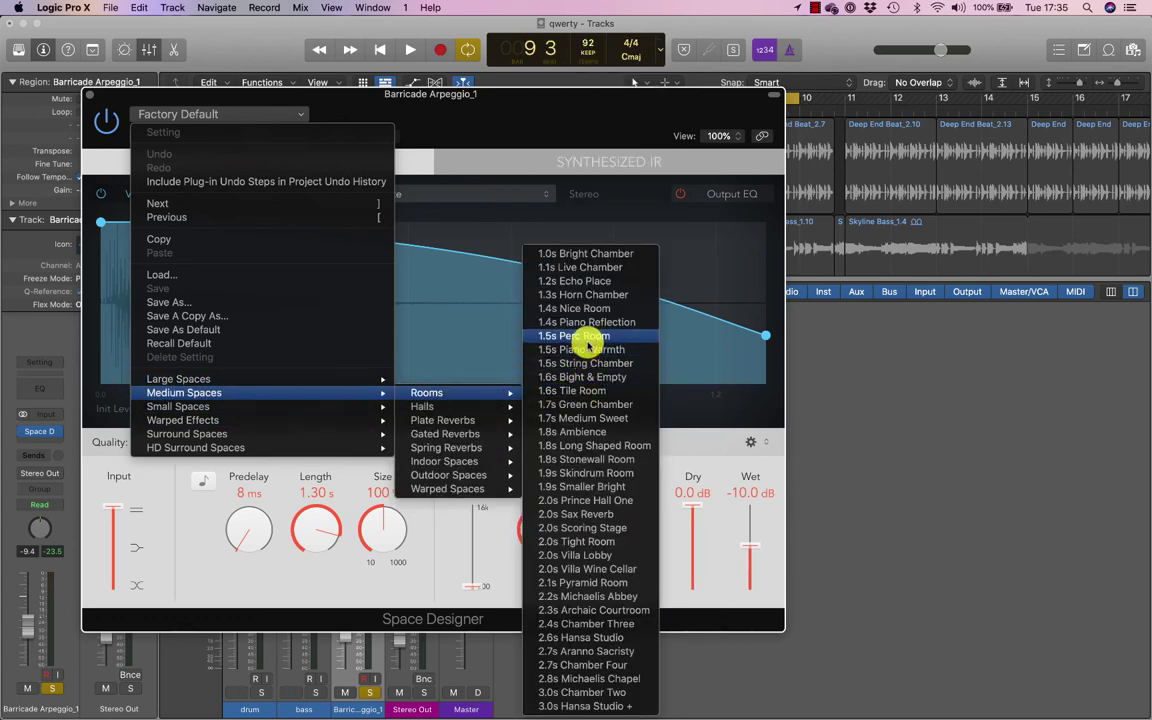
{"action": "left_click", "coordinate": [594, 352]}
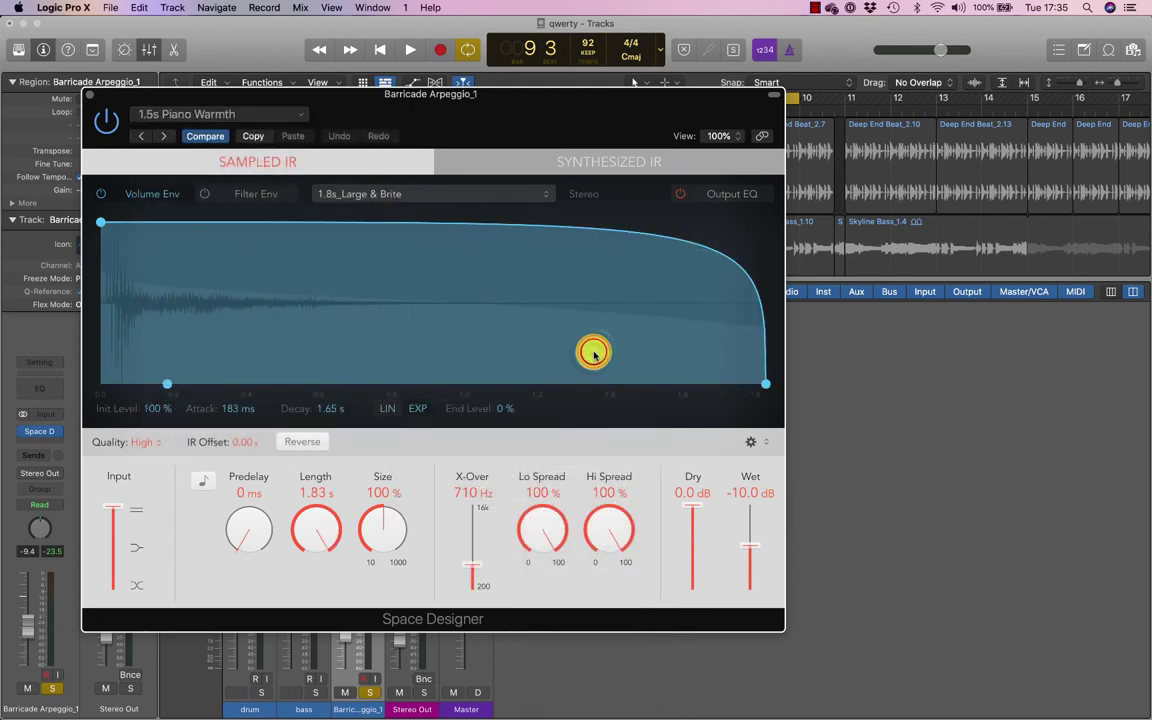
{"action": "left_click_drag", "start_coordinate": [600, 107], "coordinate": [895, 98]}
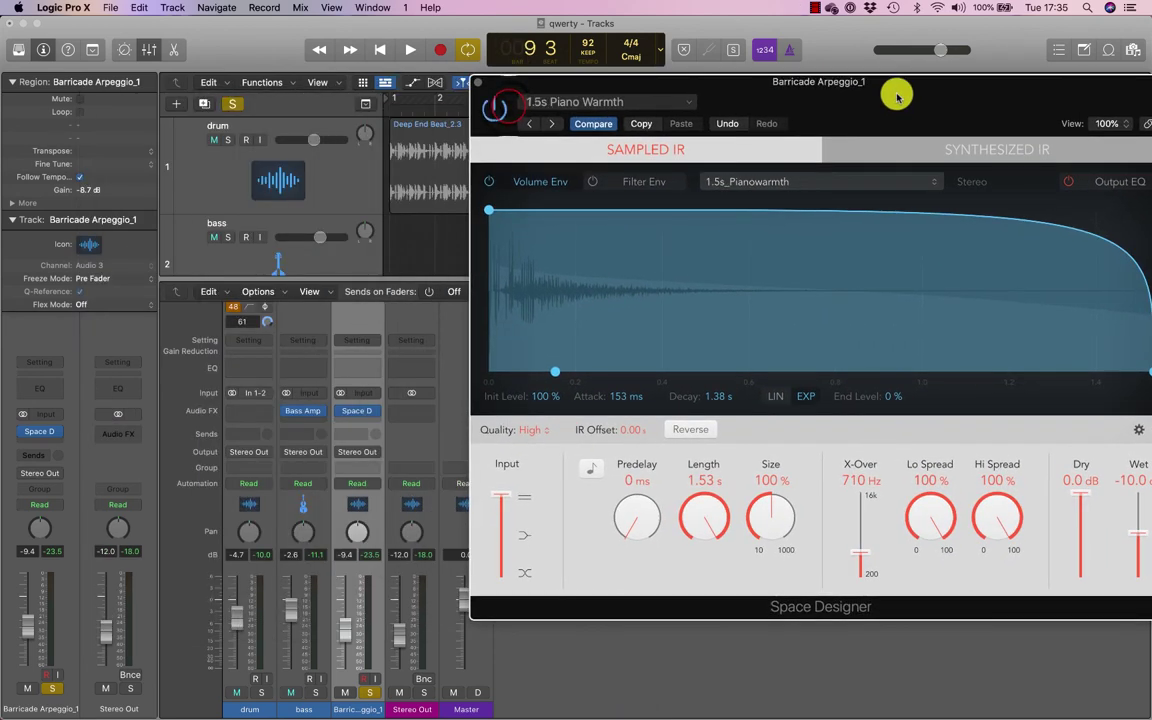